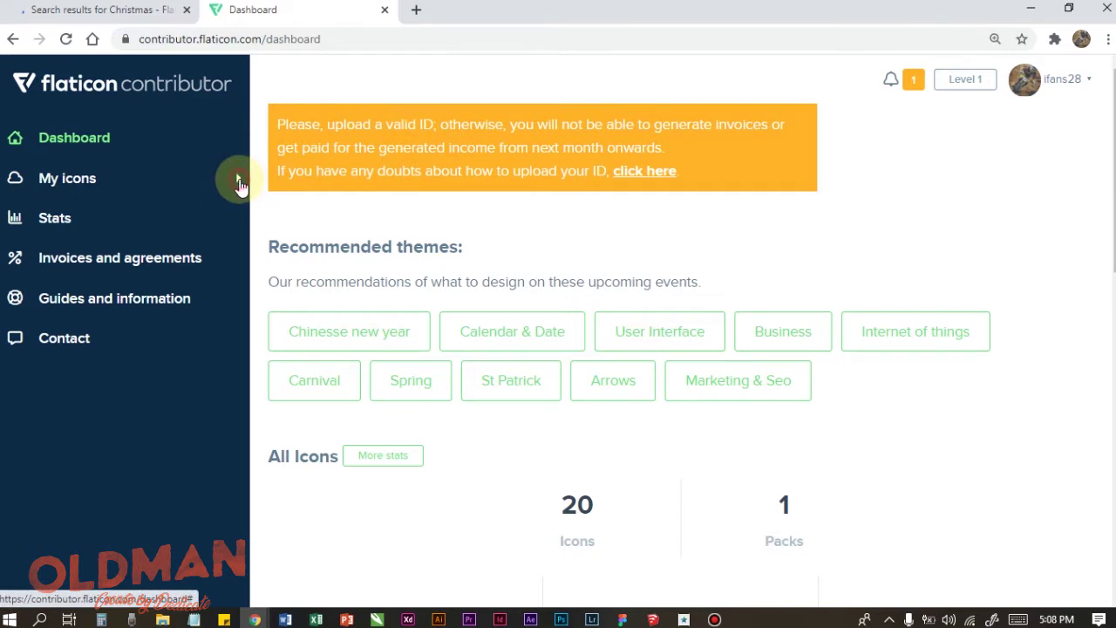
# Step: Open the icon upload page and review the pack requirements and the SVG upload area
pyautogui.click(239, 180)
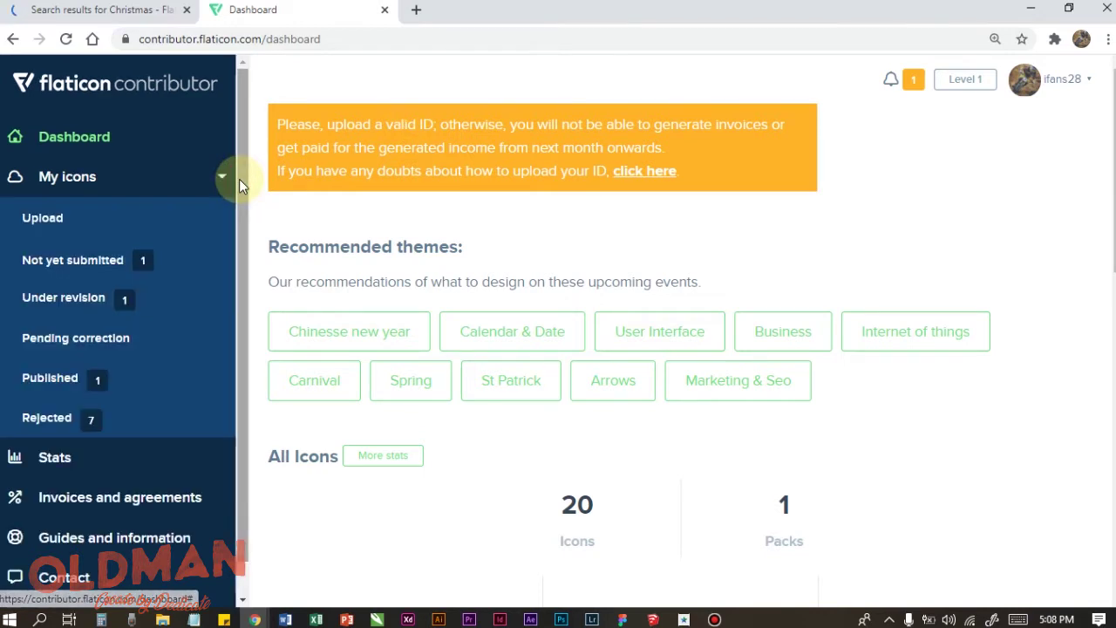
pyautogui.click(53, 223)
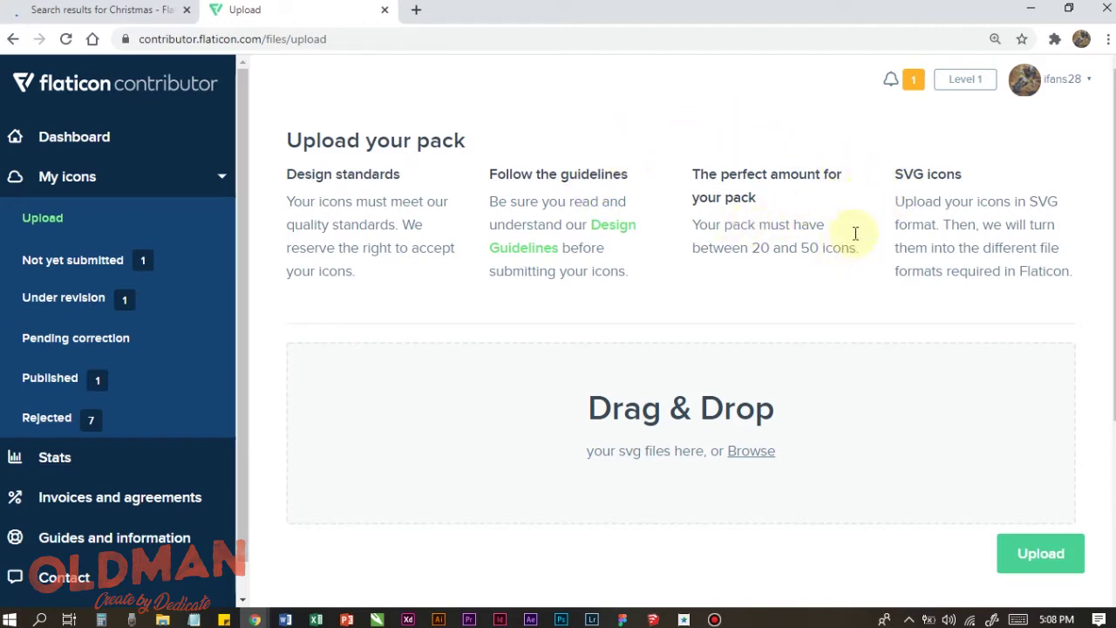
pyautogui.scroll(-2, 646, 183)
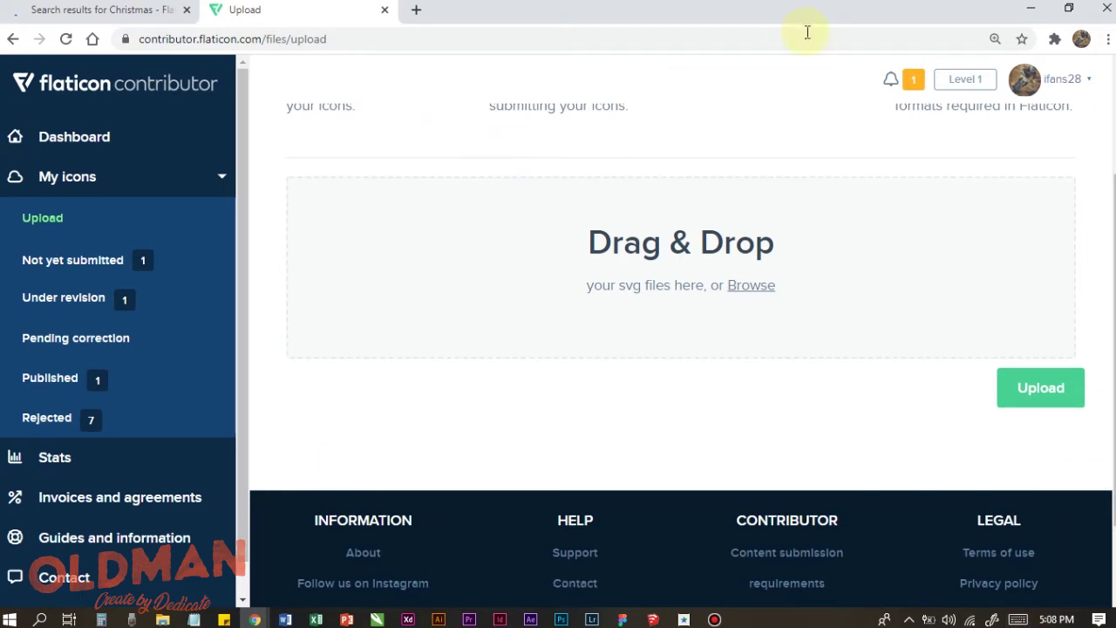
pyautogui.scroll(2, 976, 270)
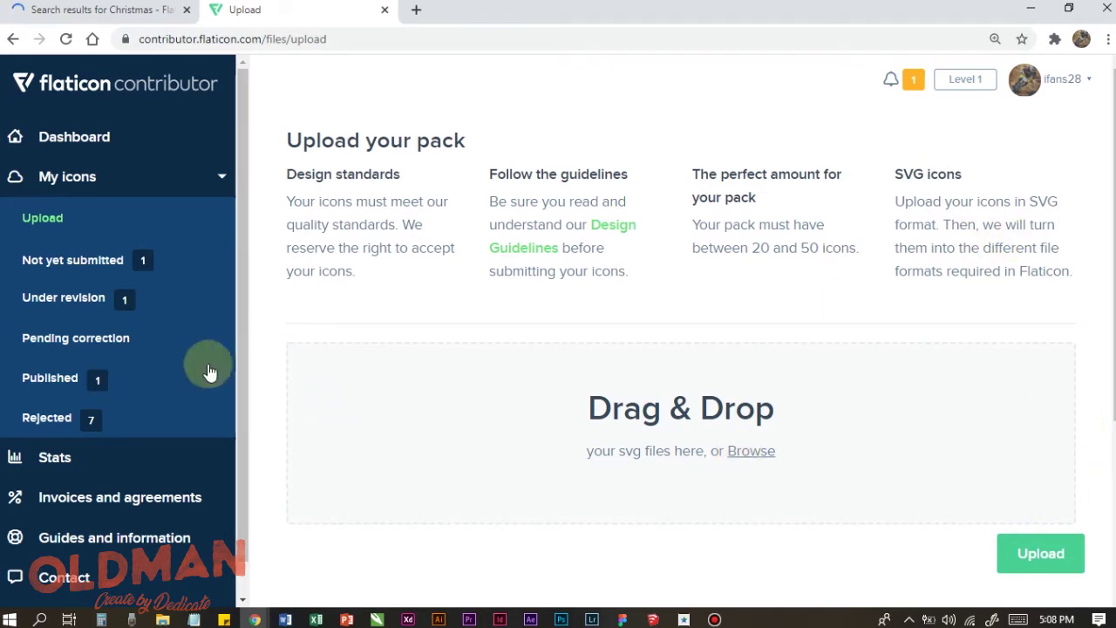
# Step: Open the not-yet-submitted "interior furniture" pack and look through its icons
pyautogui.click(86, 266)
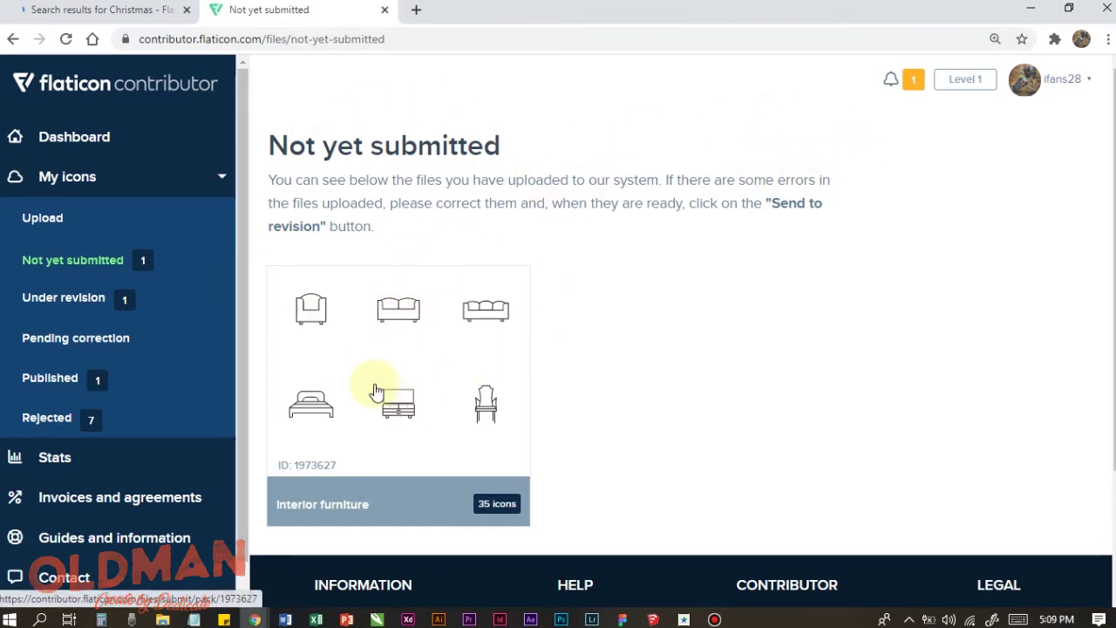
pyautogui.click(399, 334)
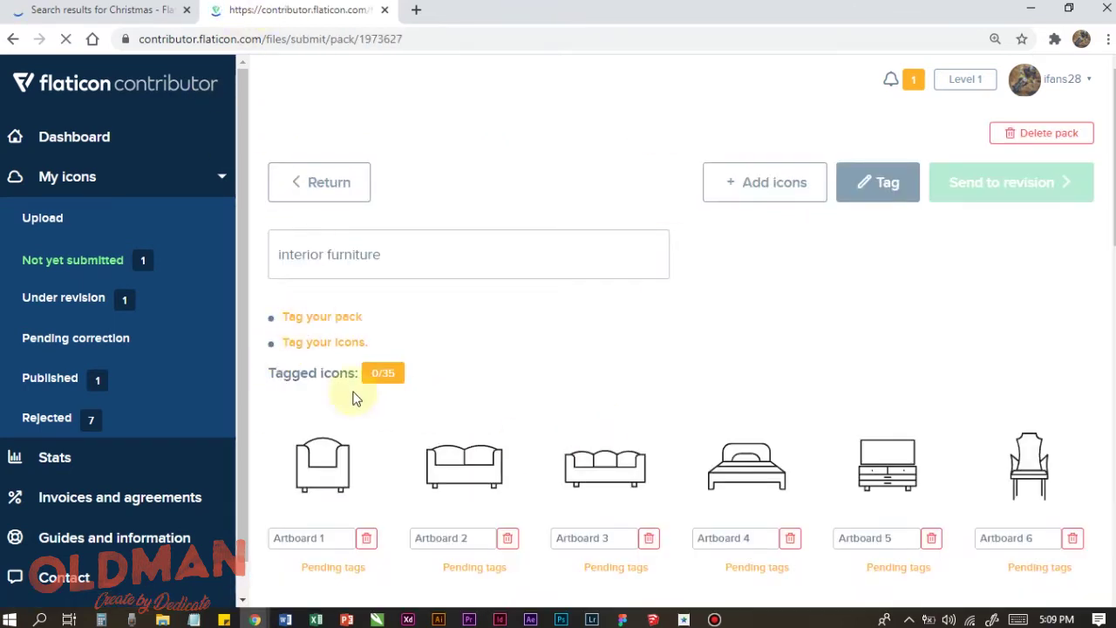
pyautogui.scroll(-14, 539, 307)
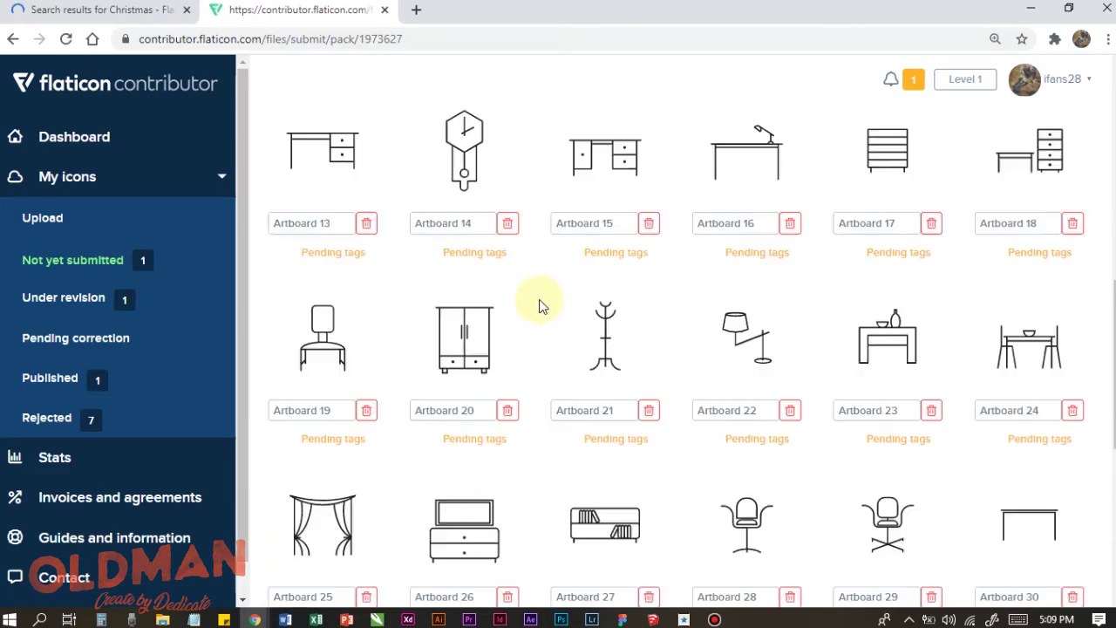
pyautogui.scroll(9, 539, 307)
pyautogui.scroll(5, 539, 307)
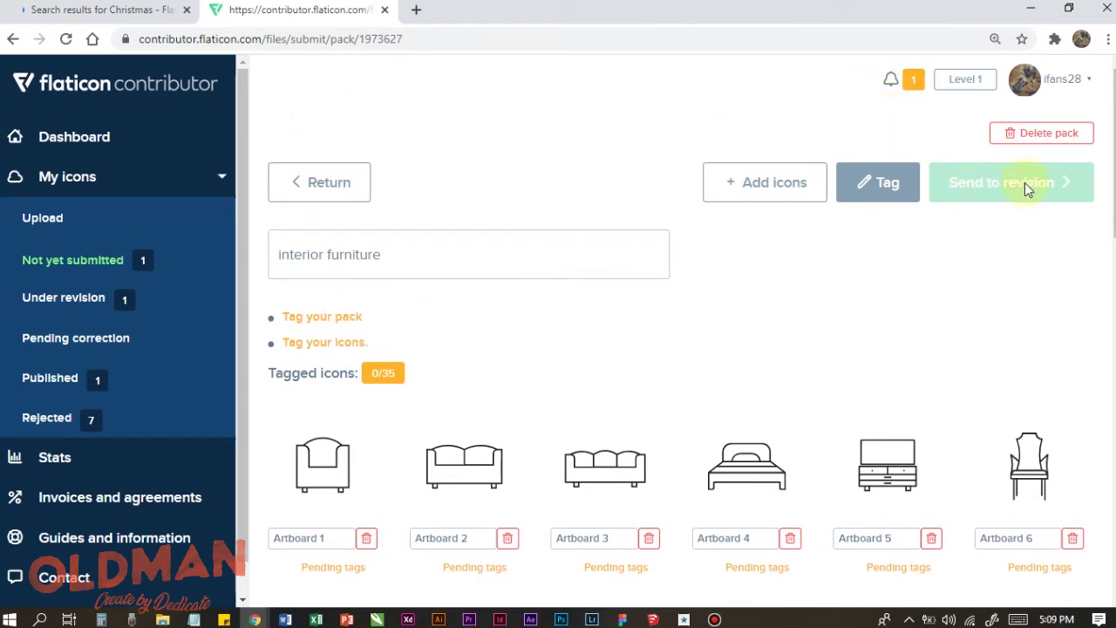
# Step: Start tagging the interior furniture pack and add "interior designer" as its first pack tag
pyautogui.click(860, 187)
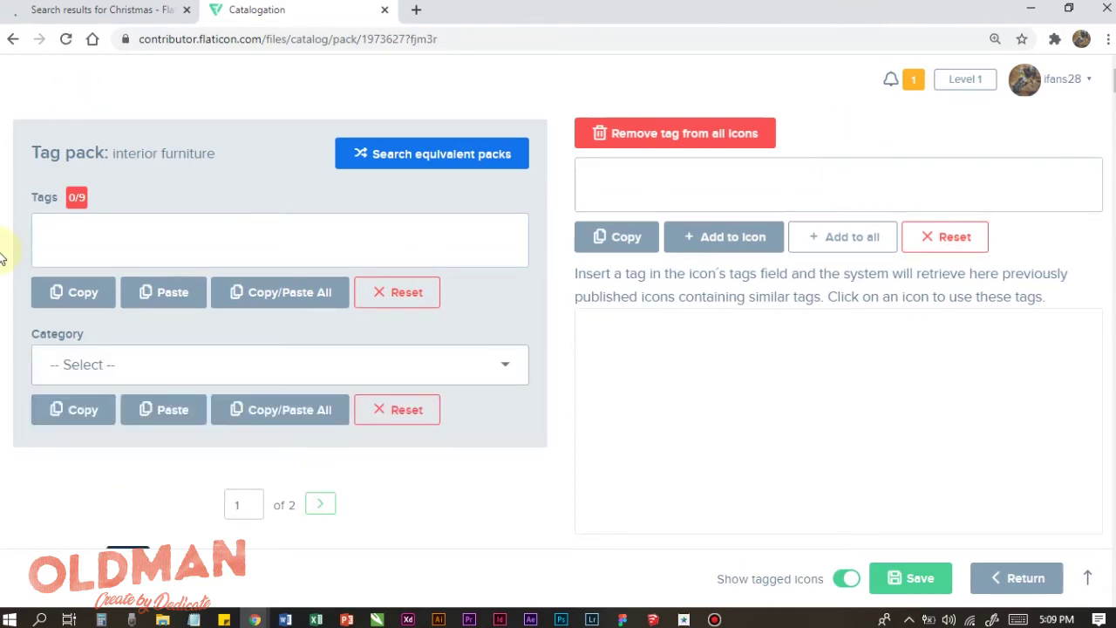
pyautogui.click(78, 234)
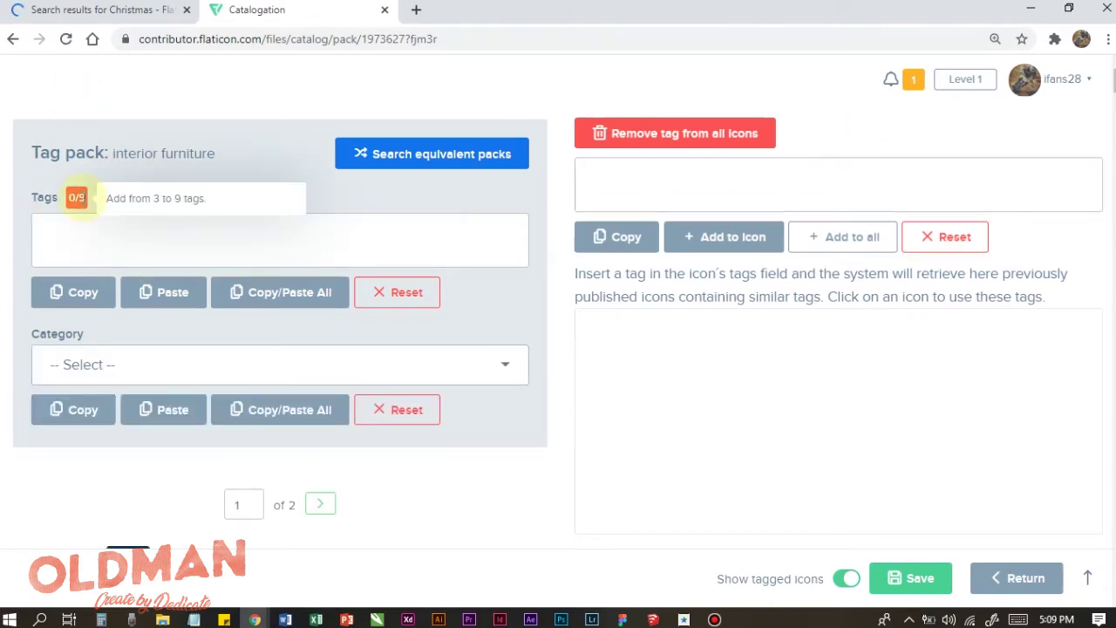
pyautogui.moveTo(84, 216)
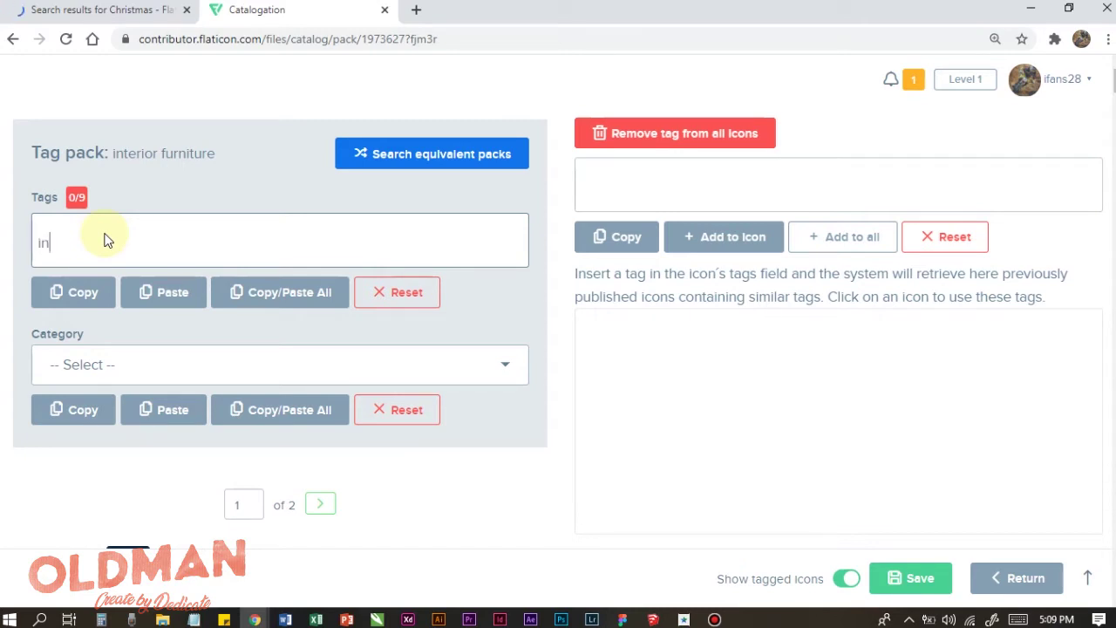
pyautogui.write('rir')
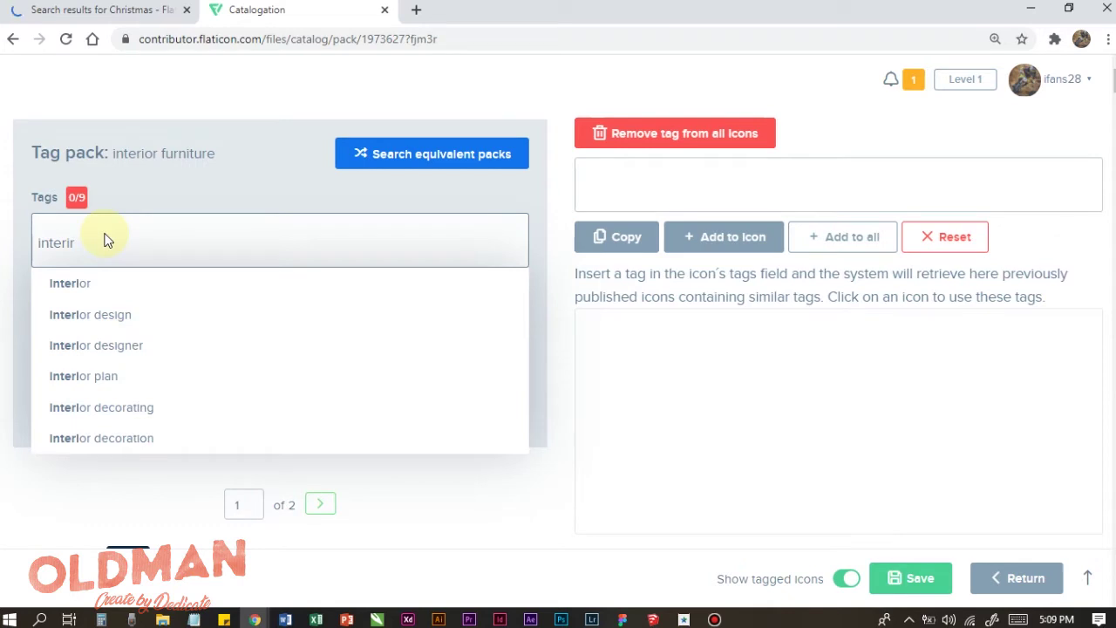
pyautogui.press('BackSpace')
pyautogui.press('Down')
pyautogui.press('Down')
pyautogui.press('Down')
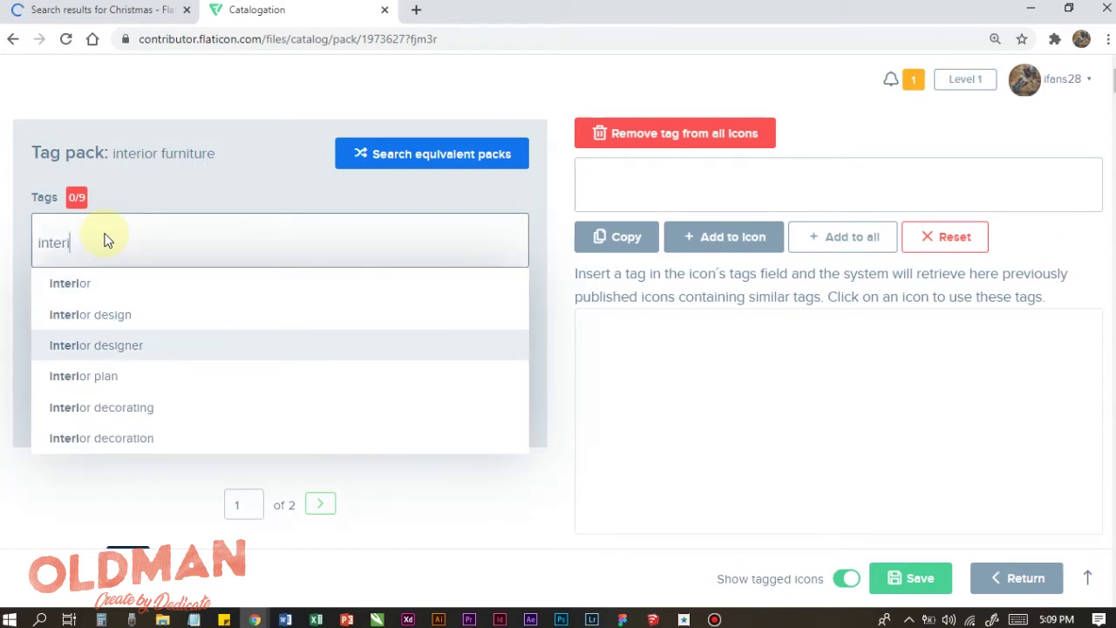
pyautogui.press('Return')
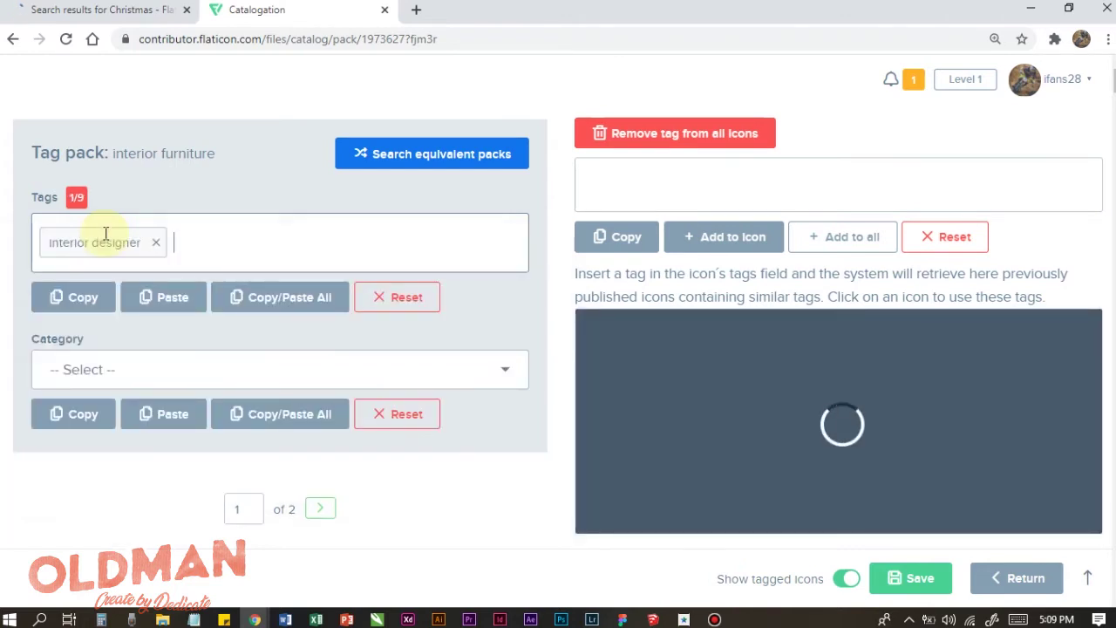
# Step: Add the suggested tag "interior decoration" to the pack tags
pyautogui.write('interior')
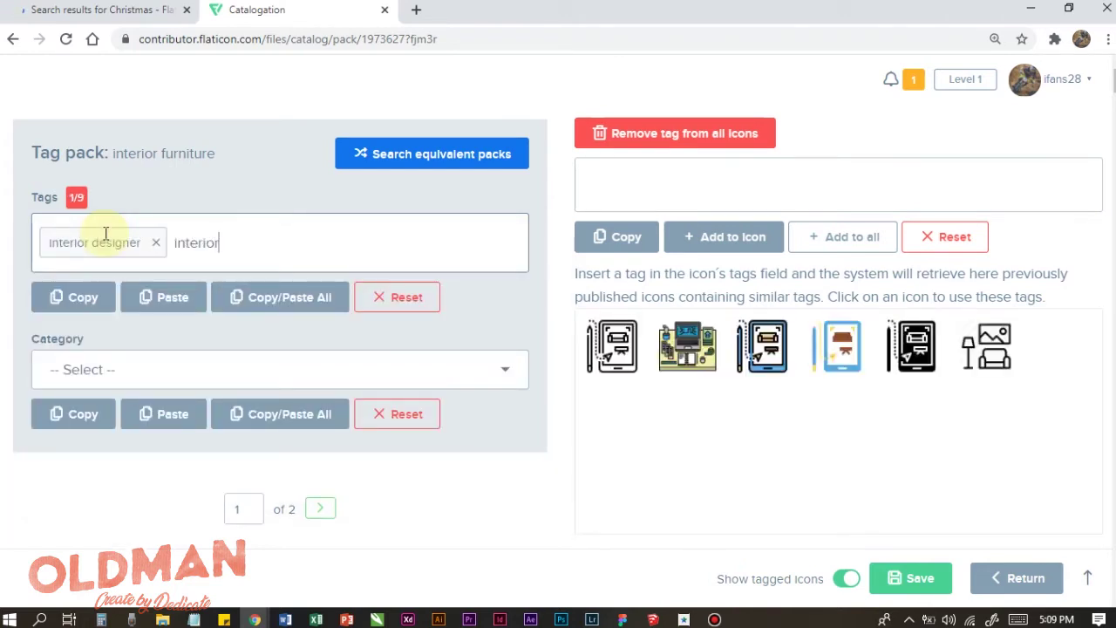
pyautogui.press('Down')
pyautogui.press('Down')
pyautogui.press('Down')
pyautogui.press('Down')
pyautogui.press('Down')
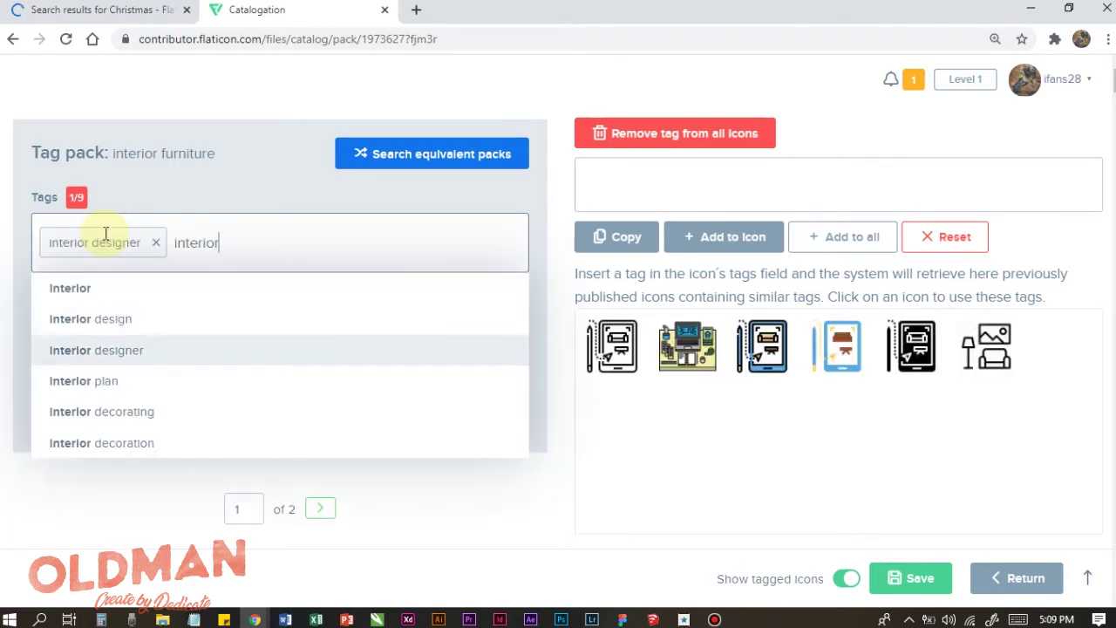
pyautogui.press('Down')
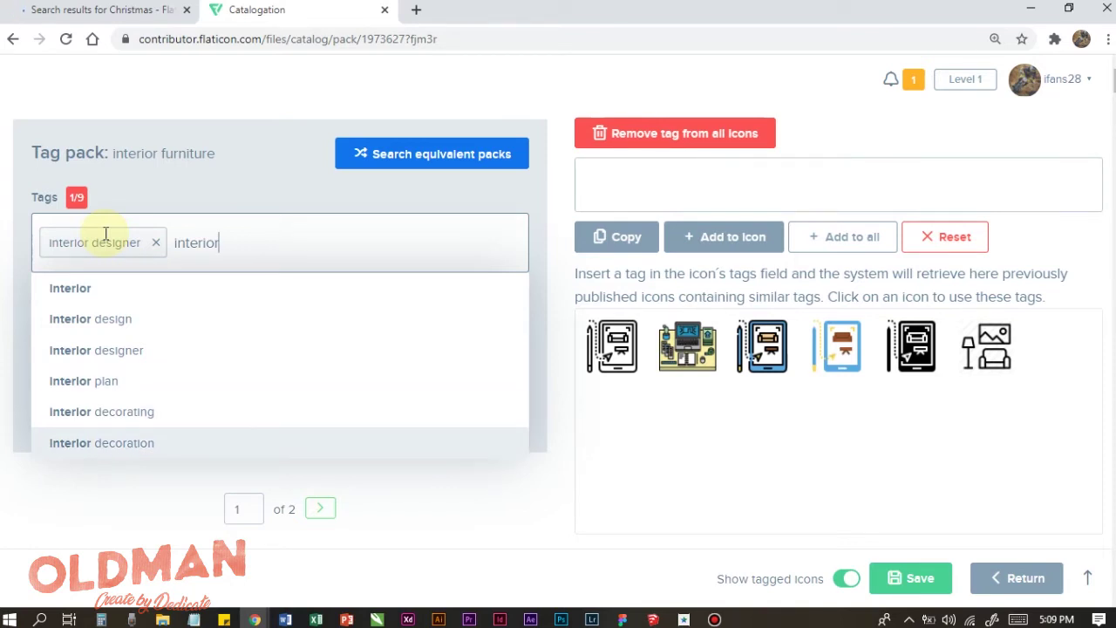
pyautogui.press('Return')
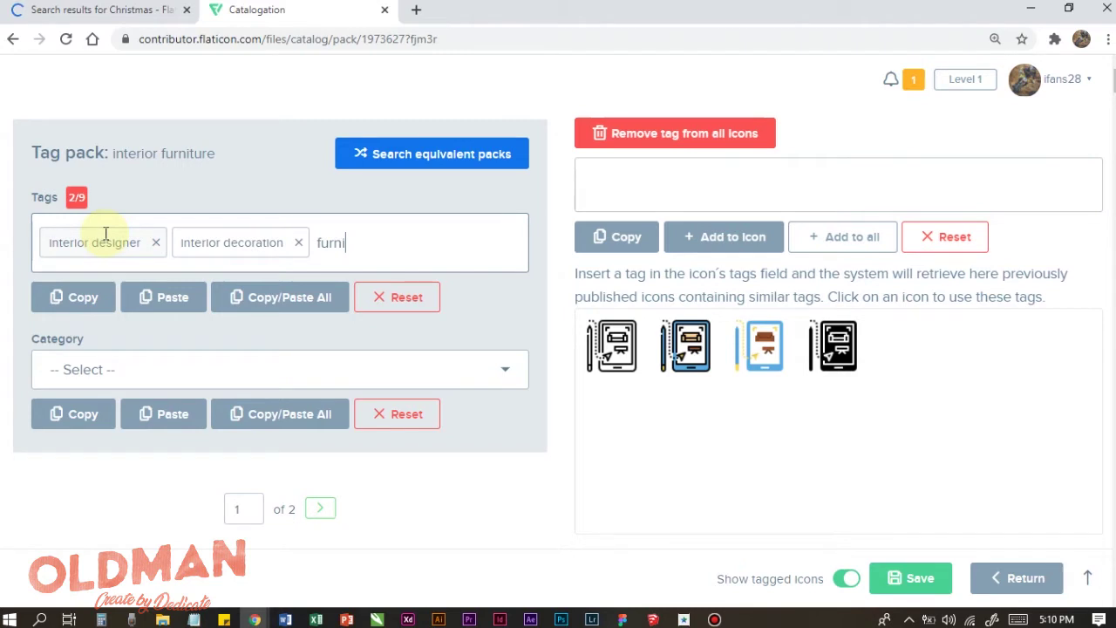
# Step: Add the suggested tag "home furniture" to the pack tags
pyautogui.press('Down')
pyautogui.press('Down')
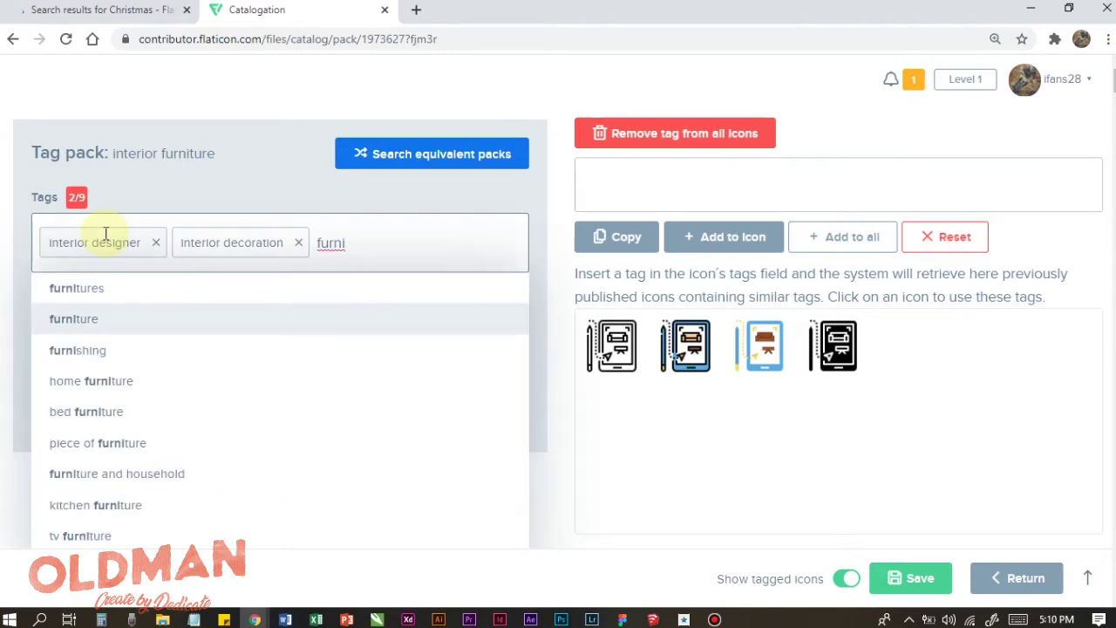
pyautogui.press('Down')
pyautogui.press('Down')
pyautogui.press('Return')
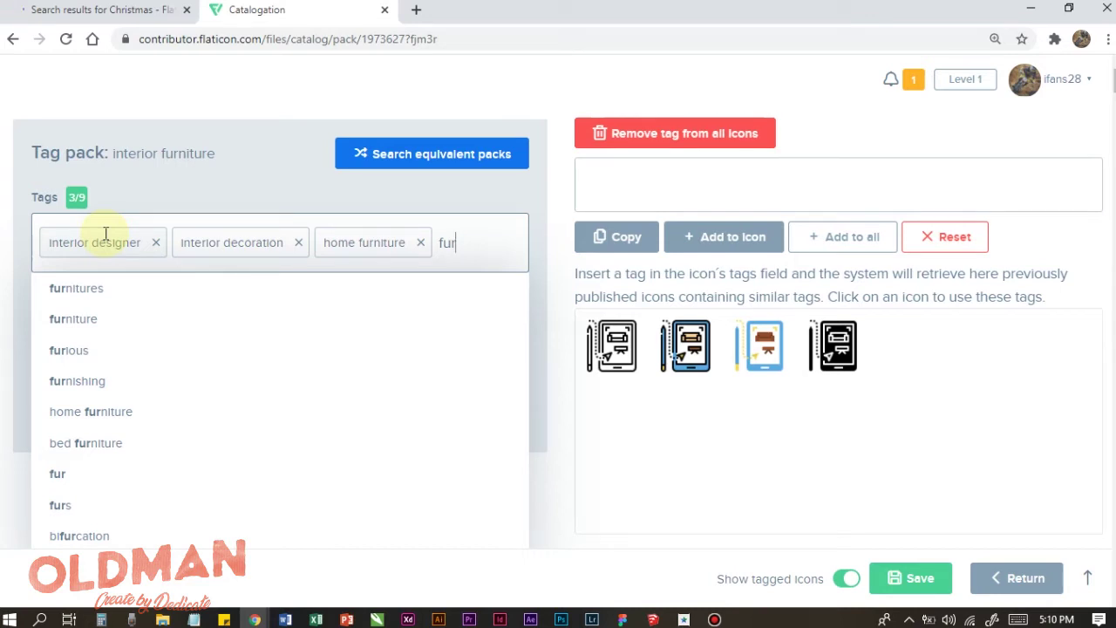
# Step: Add the suggested tag "furniture" as the fourth pack tag
pyautogui.press('Down')
pyautogui.press('Down')
pyautogui.press('Down')
pyautogui.press('Down')
pyautogui.press('Down')
pyautogui.press('Down')
pyautogui.press('Down')
pyautogui.press('Down')
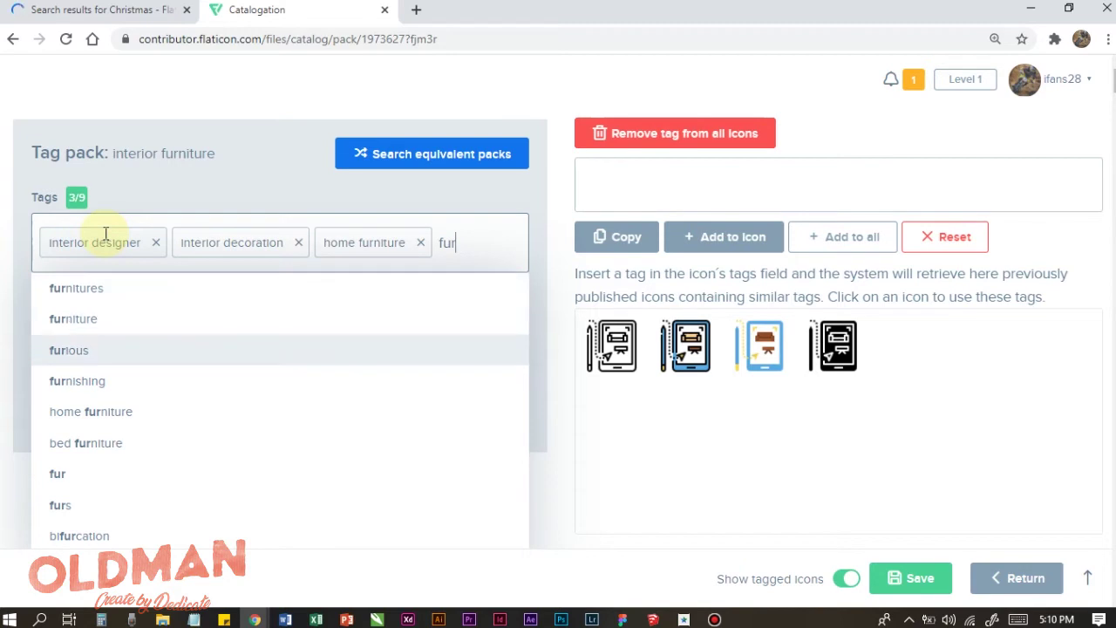
pyautogui.press('Up')
pyautogui.press('Up')
pyautogui.press('Up')
pyautogui.press('Up')
pyautogui.press('Up')
pyautogui.press('Up')
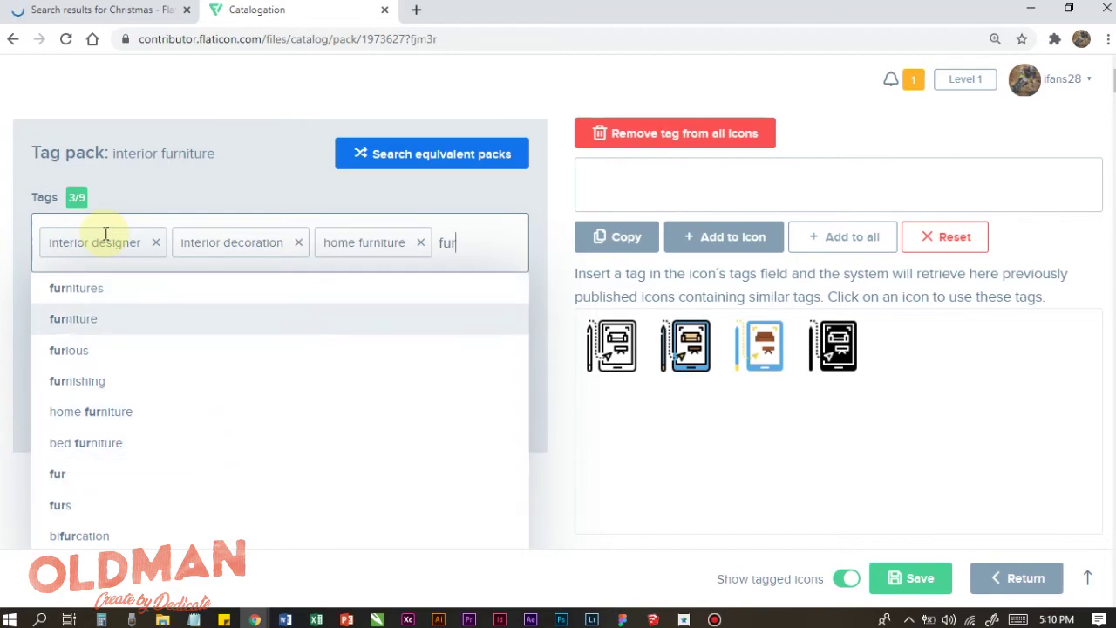
pyautogui.press('Return')
pyautogui.click(307, 176)
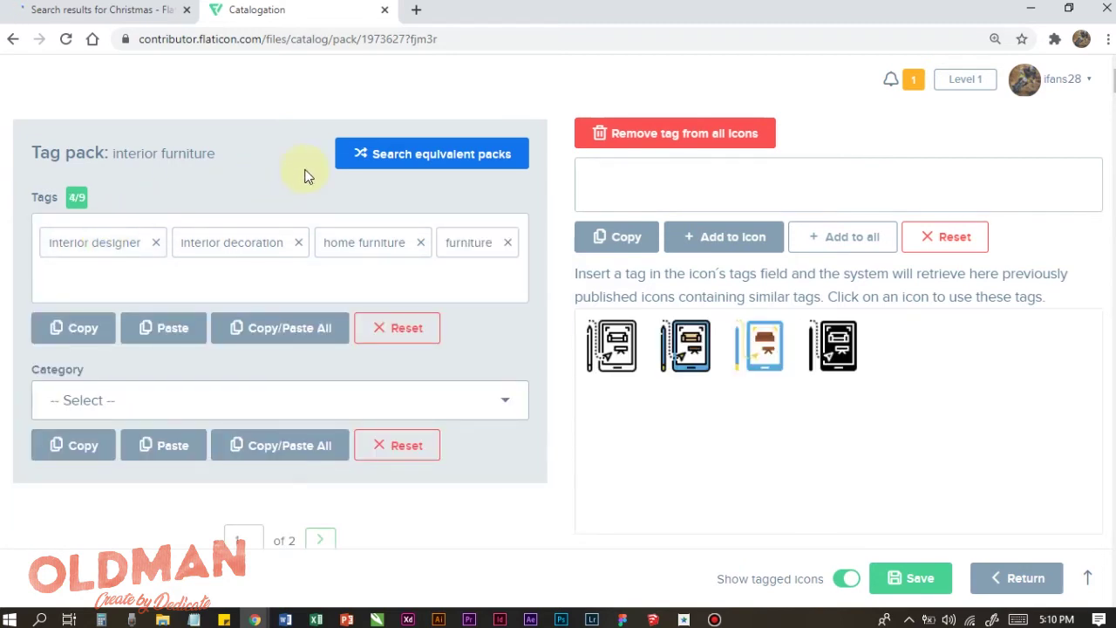
# Step: Set the pack's category to "furniture and household"
pyautogui.click(509, 407)
pyautogui.scroll(-1, 214, 478)
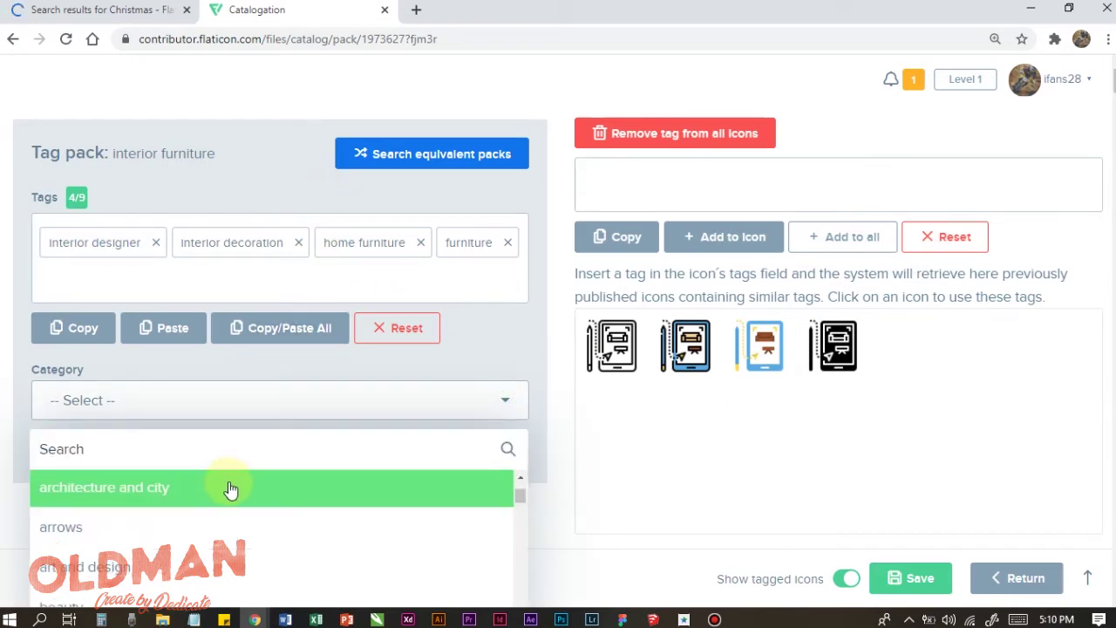
pyautogui.scroll(-2, 232, 489)
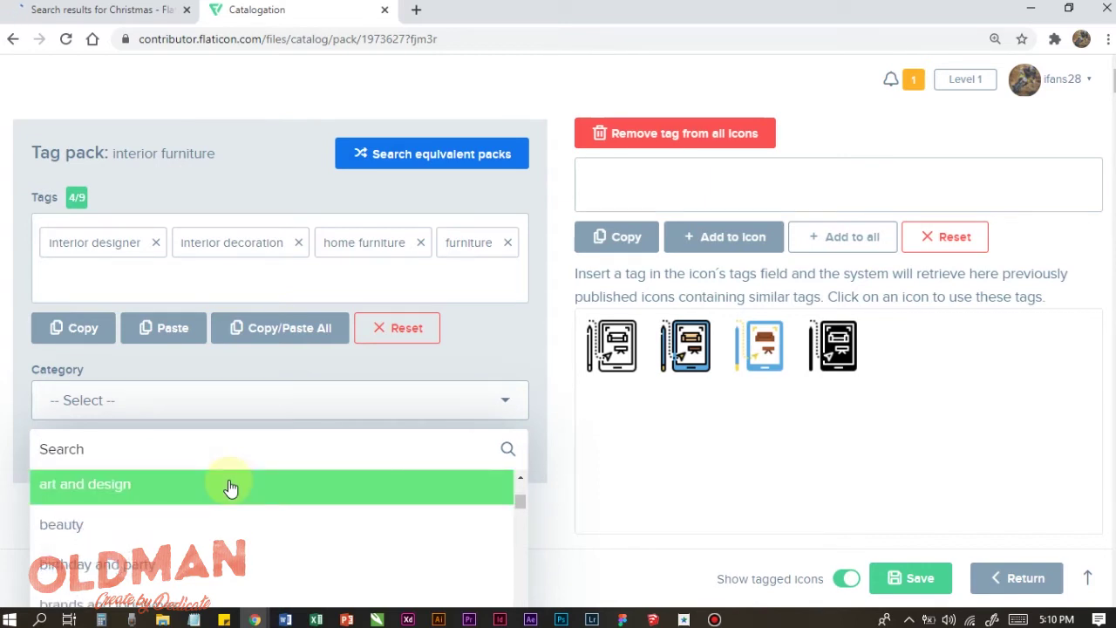
pyautogui.scroll(2, 232, 490)
pyautogui.scroll(-1, 231, 487)
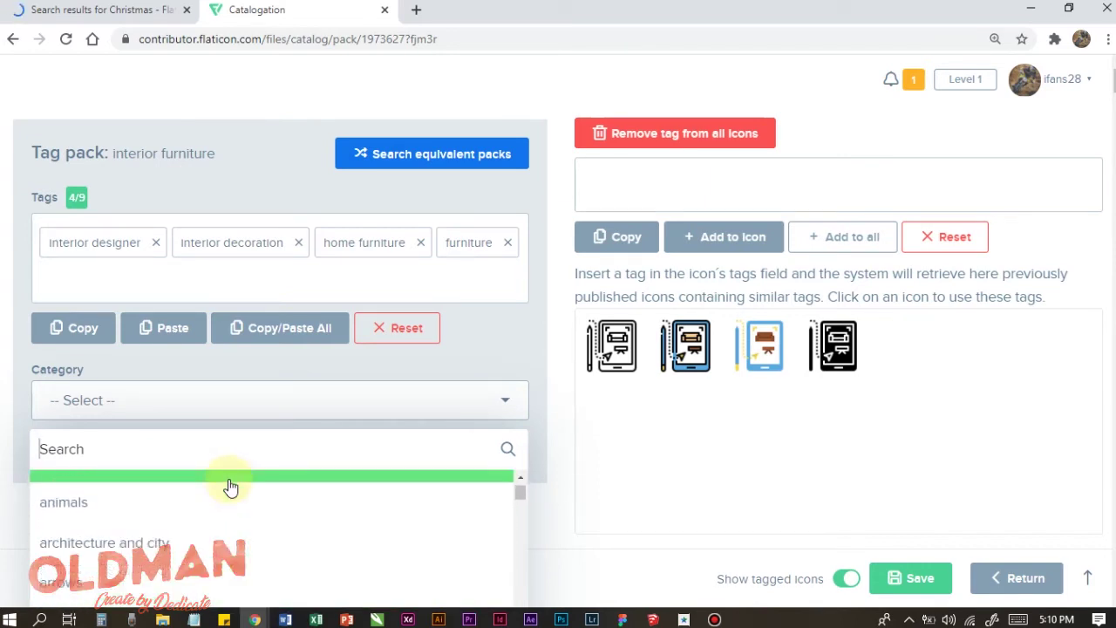
pyautogui.scroll(-2, 231, 487)
pyautogui.scroll(-2, 231, 487)
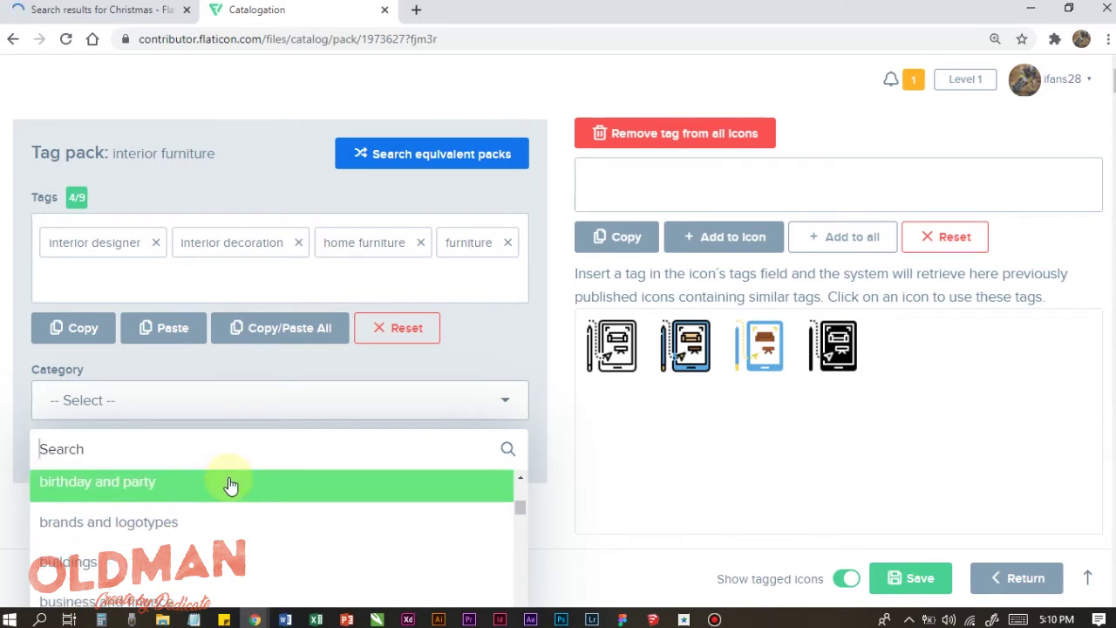
pyautogui.scroll(-2, 231, 486)
pyautogui.scroll(-2, 231, 486)
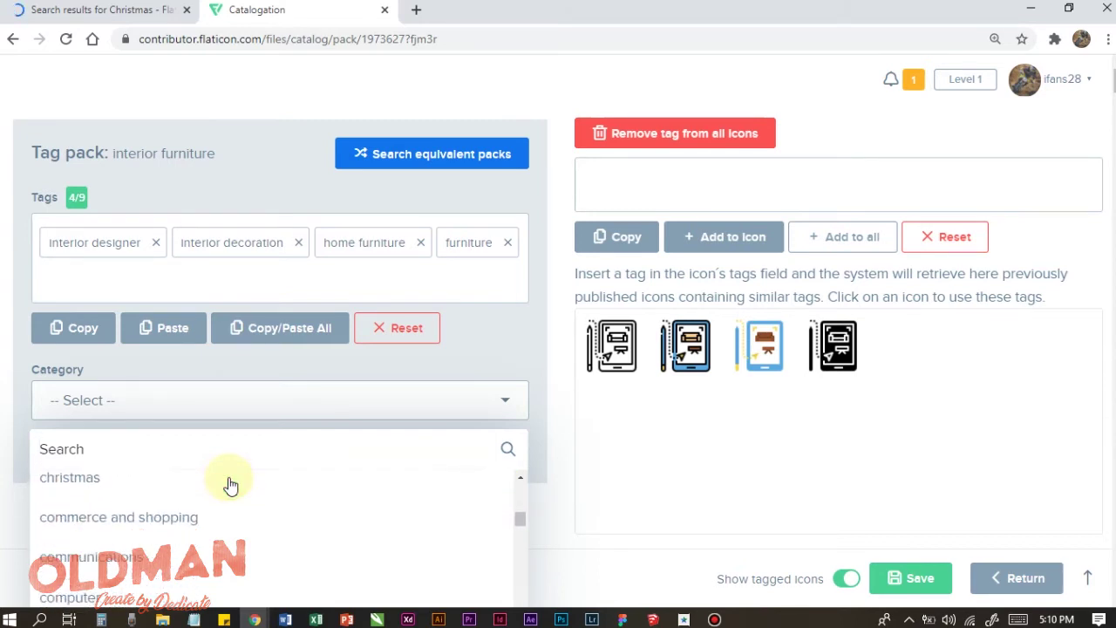
pyautogui.scroll(-3, 231, 486)
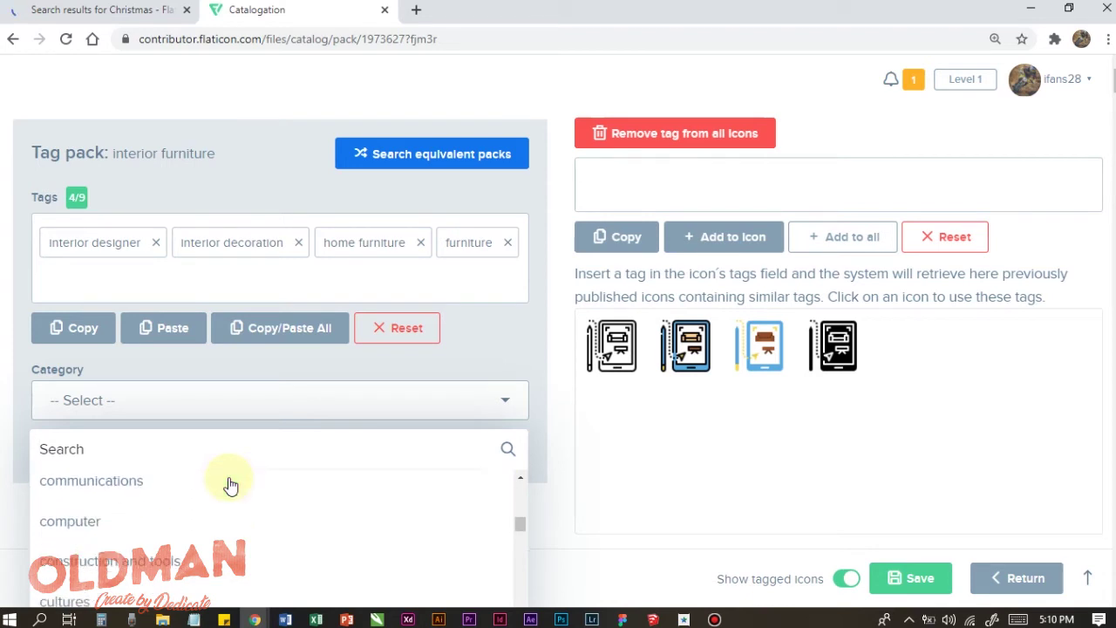
pyautogui.scroll(-2, 231, 486)
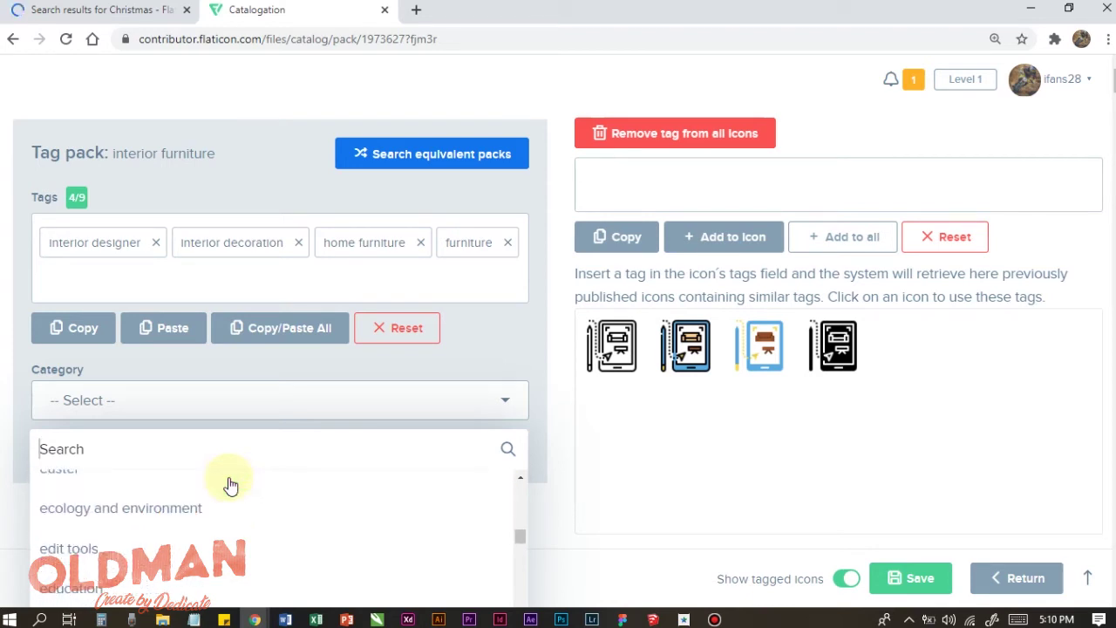
pyautogui.scroll(-3, 231, 485)
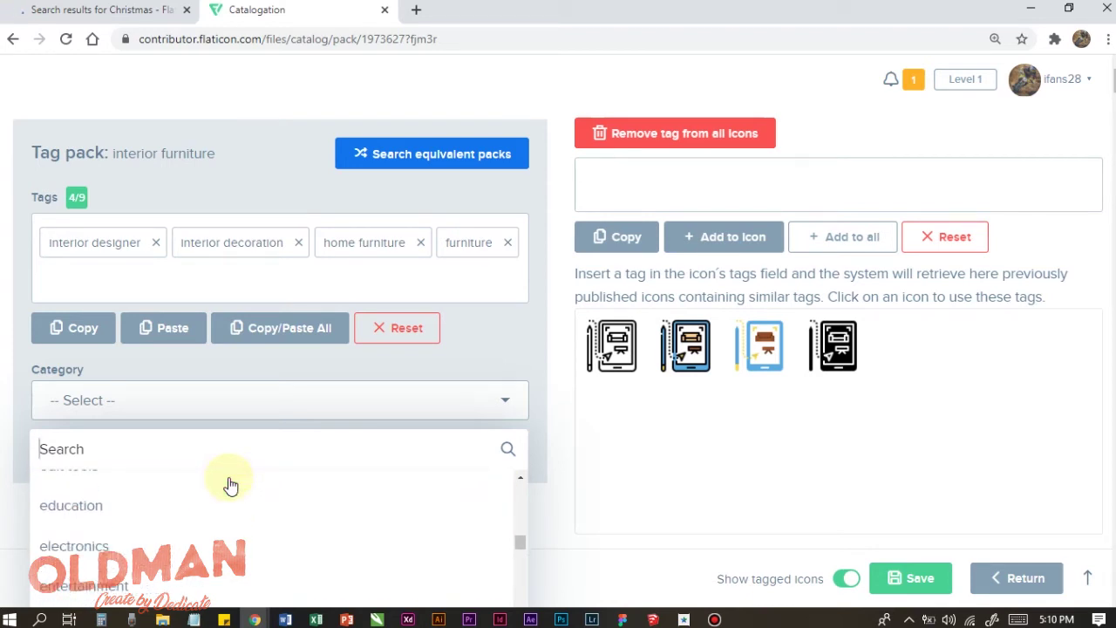
pyautogui.scroll(-5, 231, 486)
pyautogui.scroll(-4, 231, 486)
pyautogui.scroll(2, 231, 486)
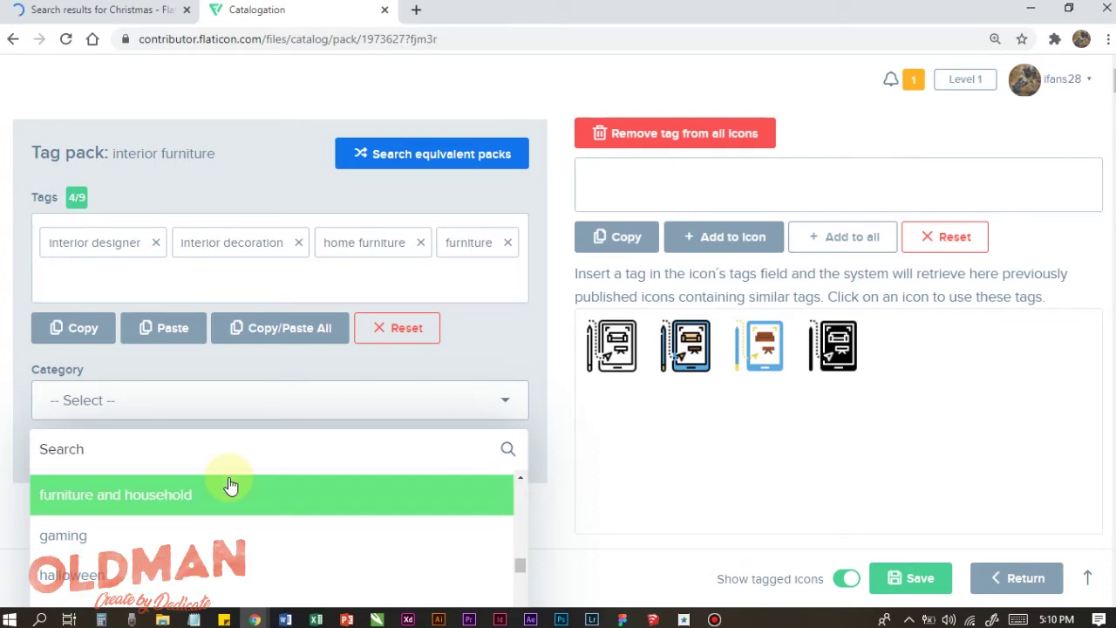
pyautogui.click(146, 497)
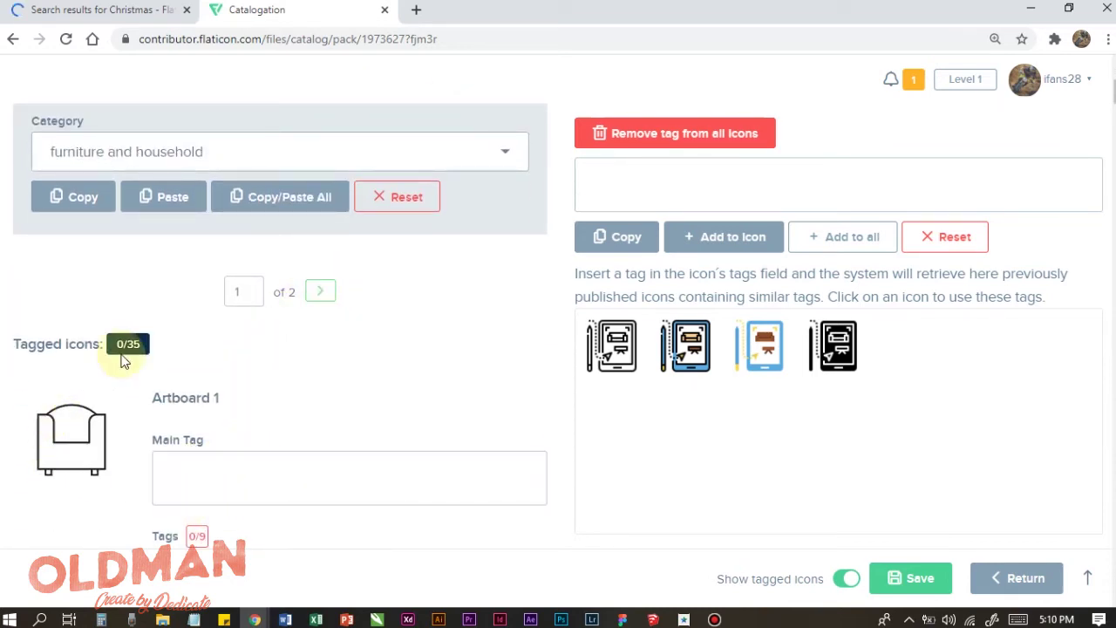
# Step: Set the main tag of the Artboard 1 armchair icon to the suggested tag "sofa"
pyautogui.click(190, 485)
pyautogui.write('sofa')
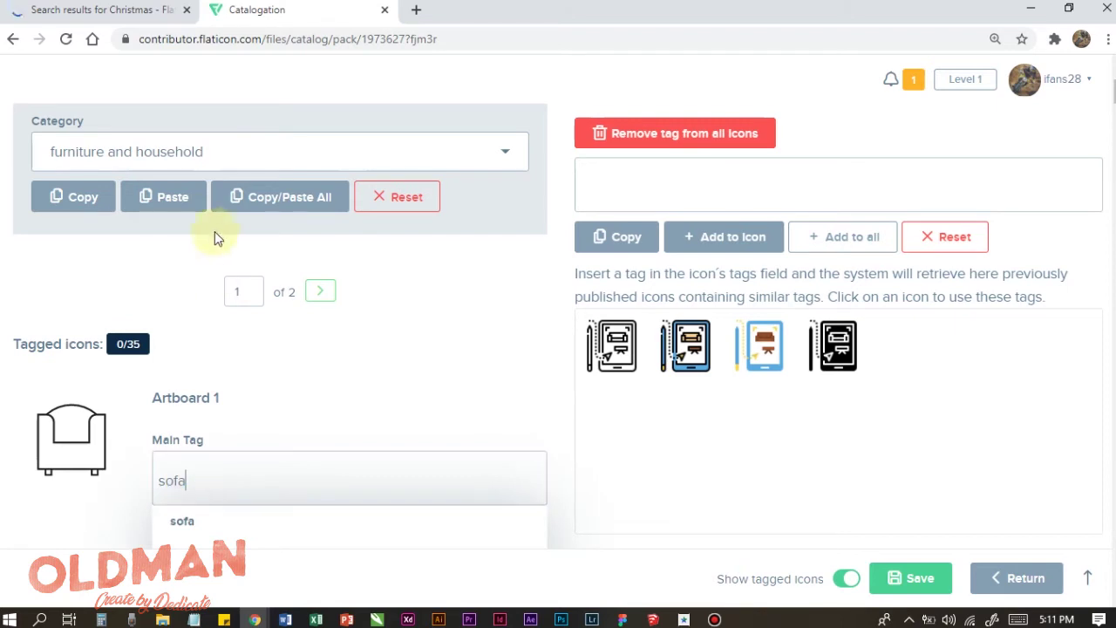
pyautogui.scroll(-2, 287, 374)
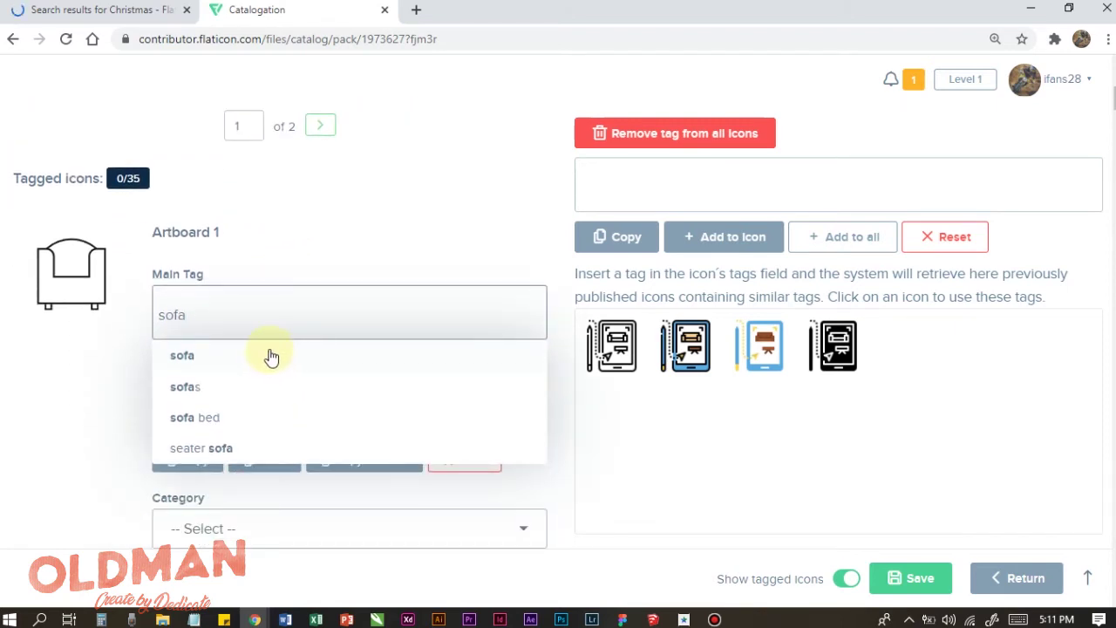
pyautogui.click(194, 356)
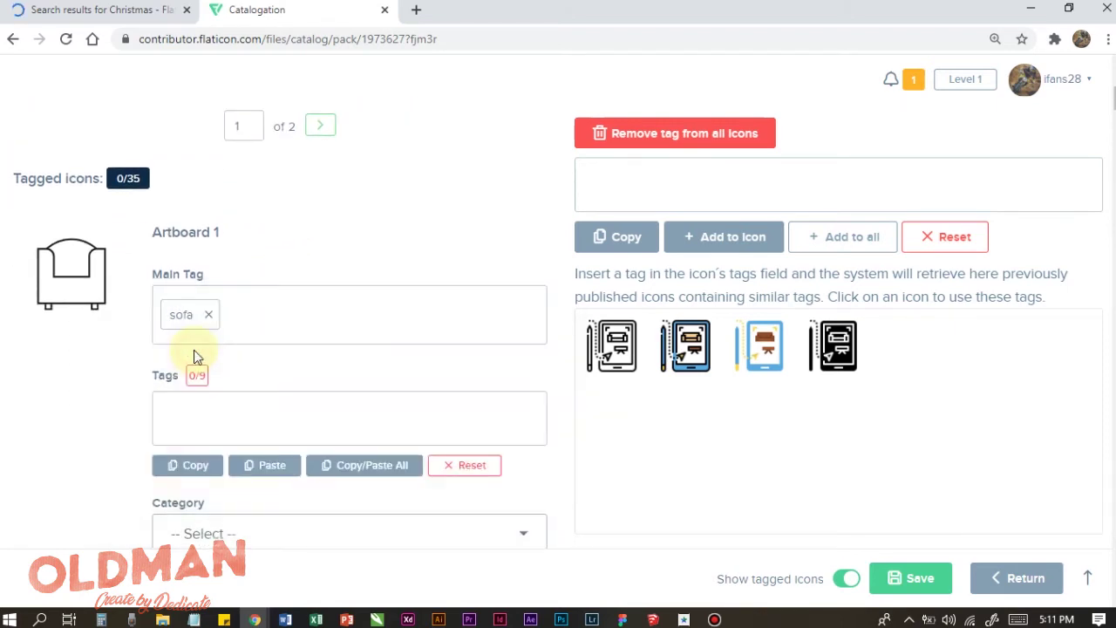
# Step: Add the suggested tags "sofas" and "sofa bed" to the Artboard 1 icon's tags
pyautogui.click(190, 408)
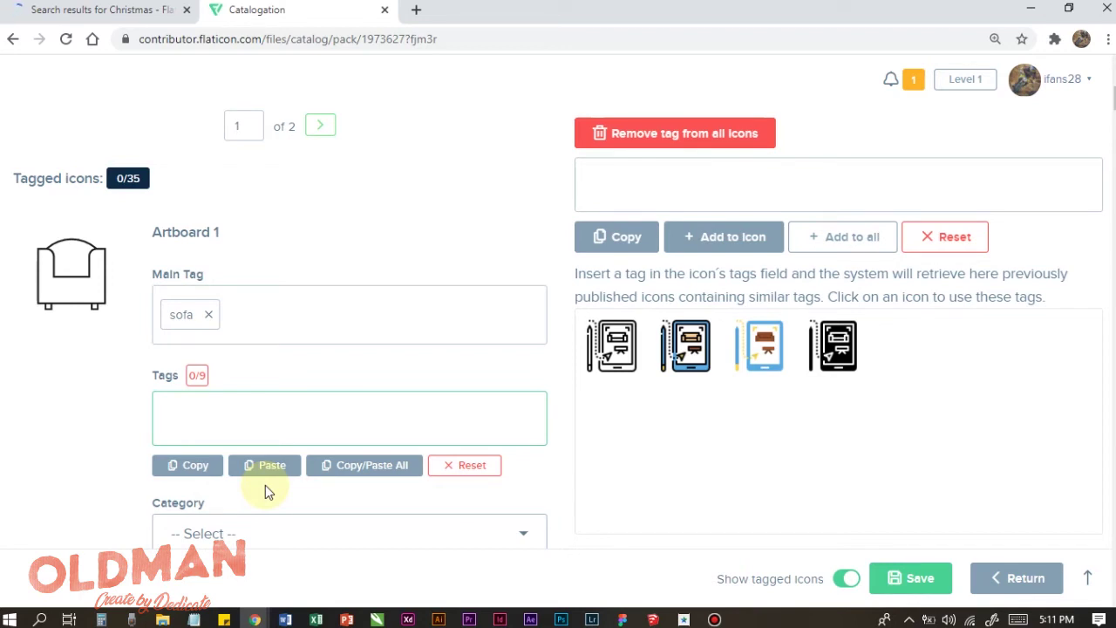
pyautogui.write('sofas')
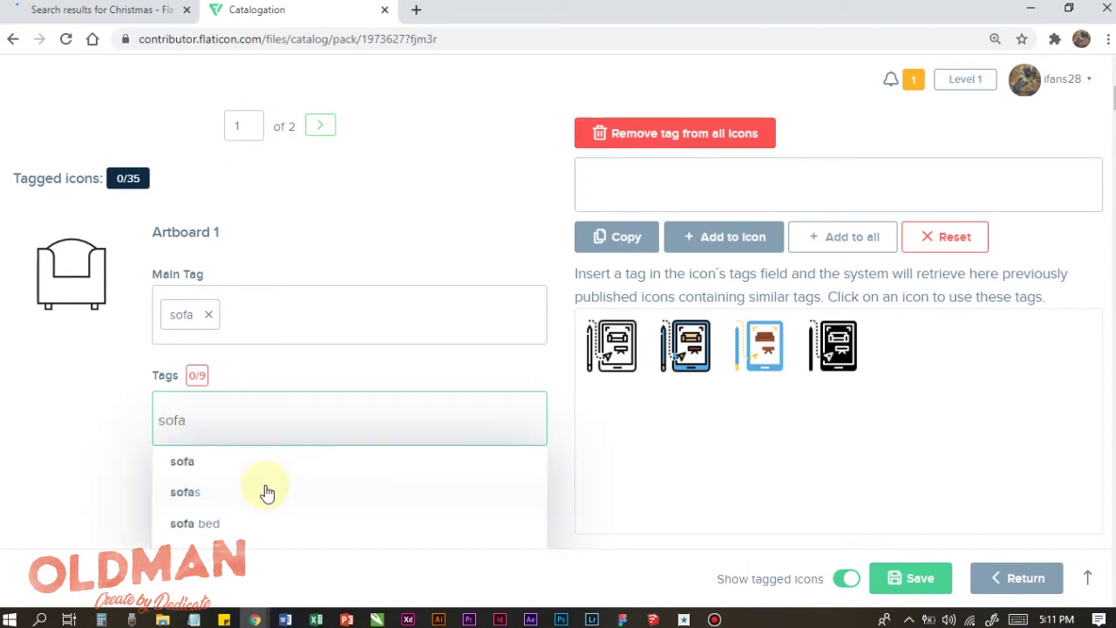
pyautogui.press('Return')
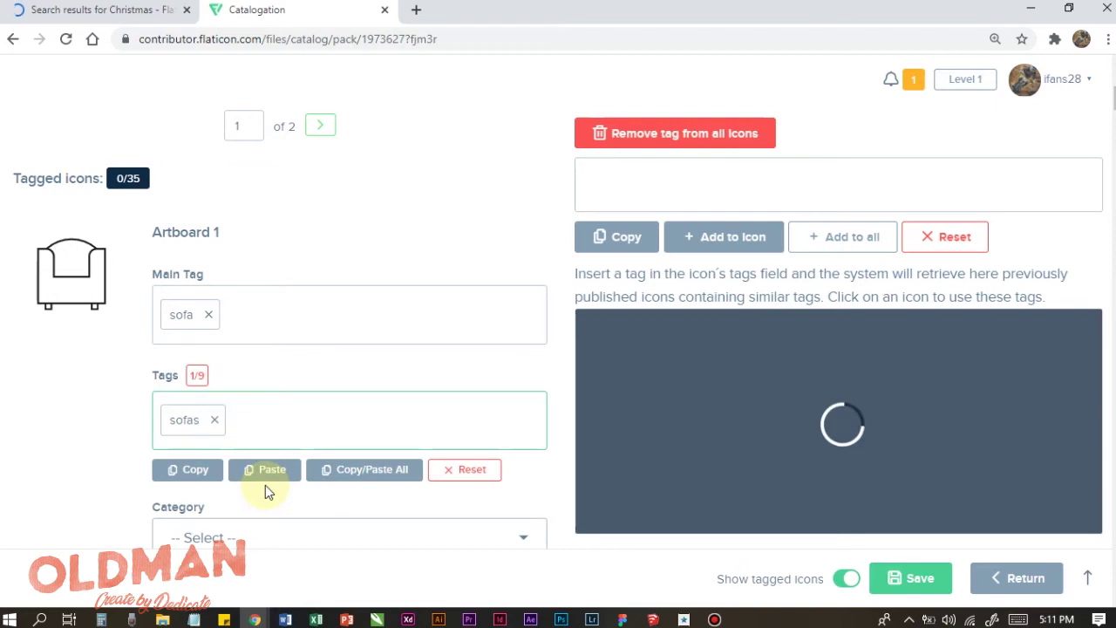
pyautogui.write('sofa')
pyautogui.press('Down')
pyautogui.press('Down')
pyautogui.press('Down')
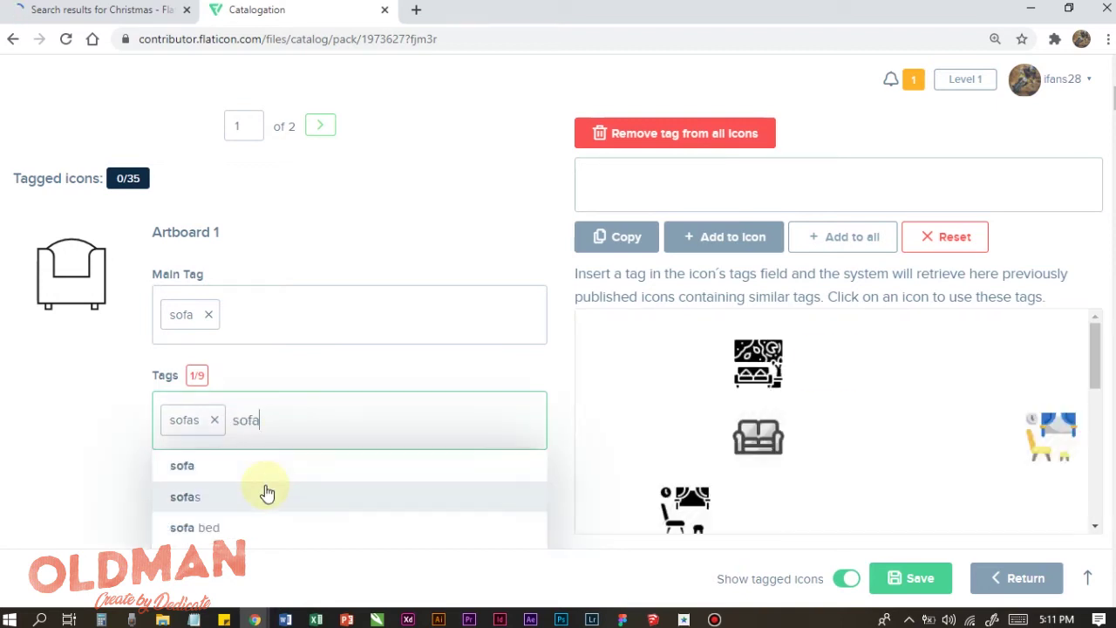
pyautogui.press('Return')
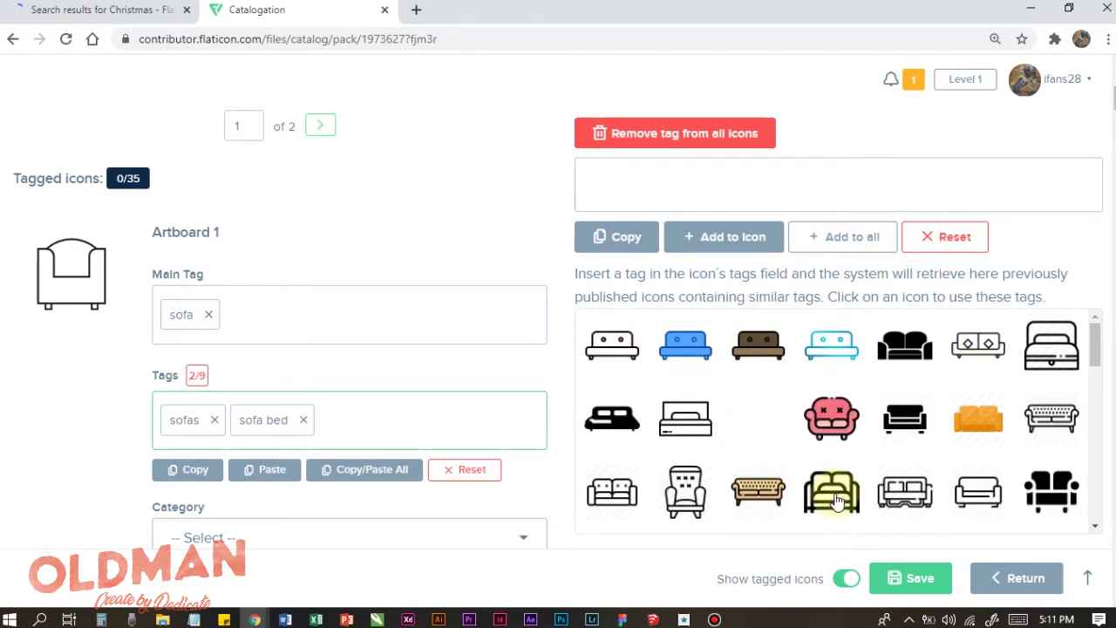
# Step: Load a similar published armchair icon's tags for reference and add "furniture" and "furnitures" to Artboard 1's tags
pyautogui.click(760, 419)
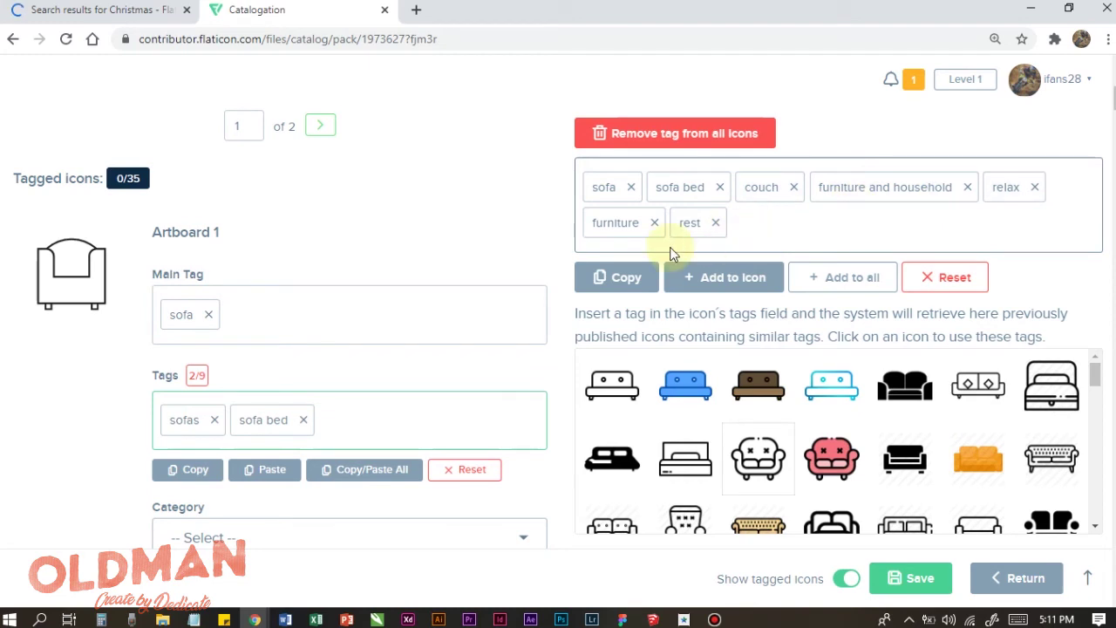
pyautogui.click(371, 427)
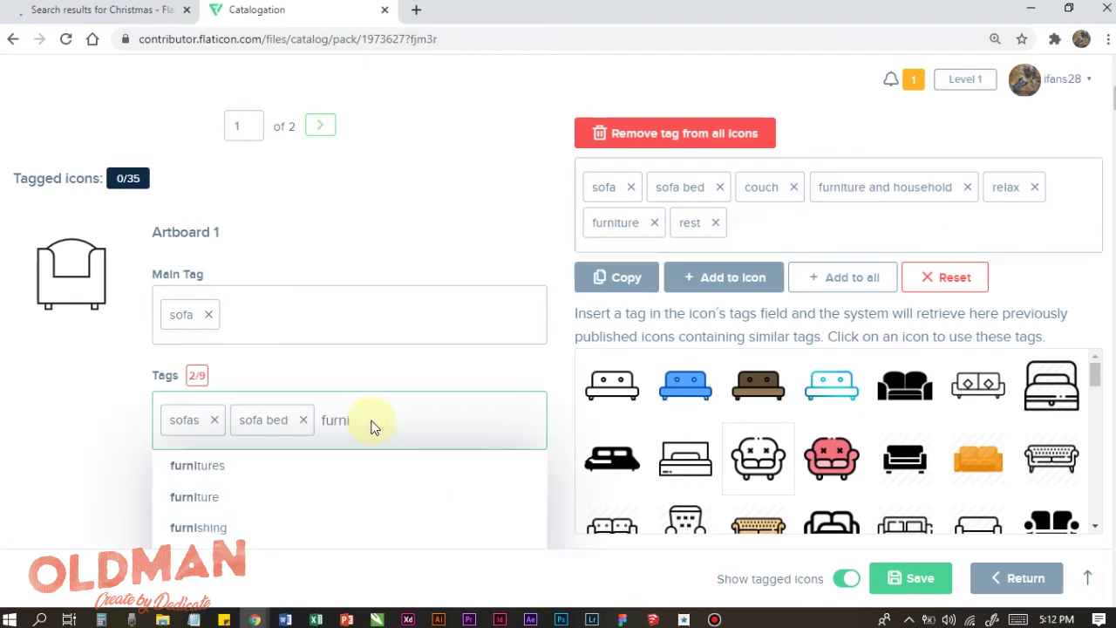
pyautogui.write('furni')
pyautogui.press('Down')
pyautogui.press('Down')
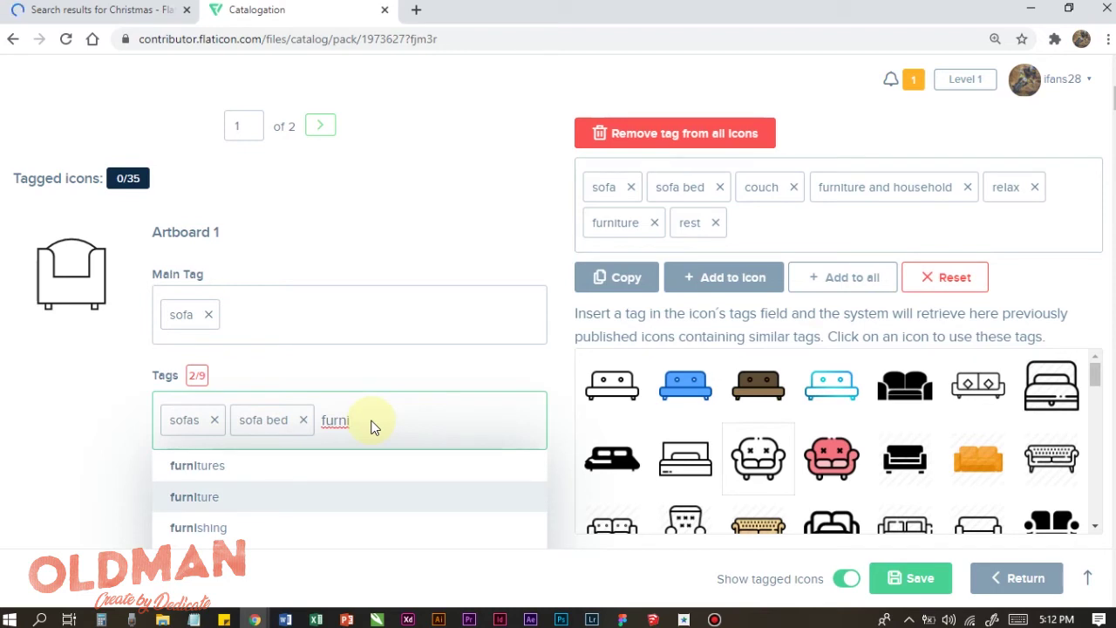
pyautogui.press('Return')
pyautogui.write('fur')
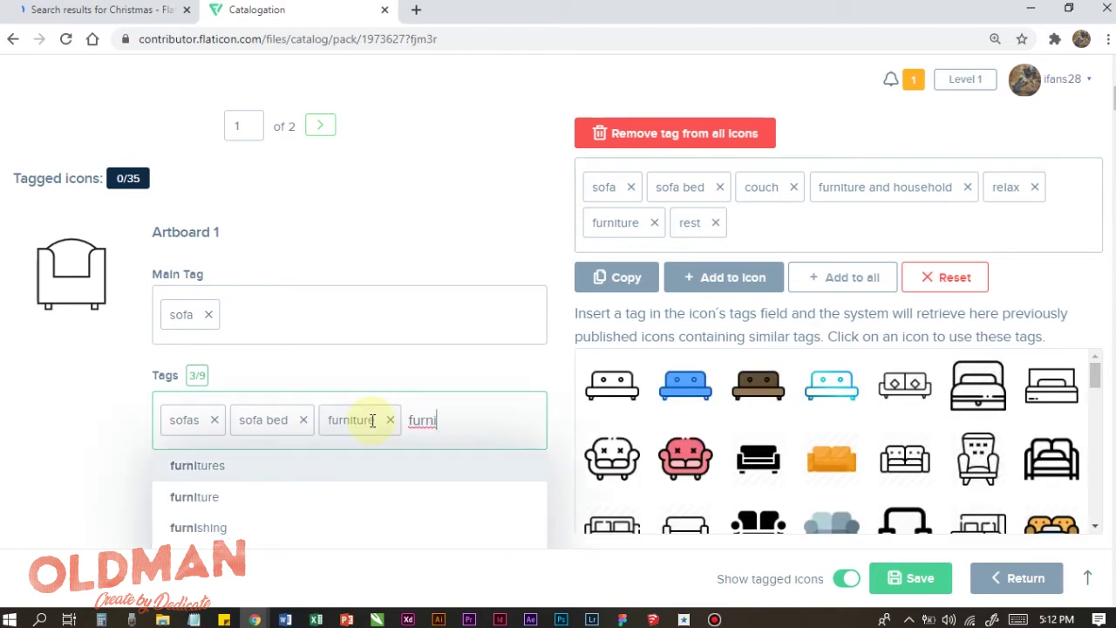
pyautogui.press('Return')
# Step: Add the suggested tags "interior" and "home" to the Artboard 1 icon's tags
pyautogui.write('i')
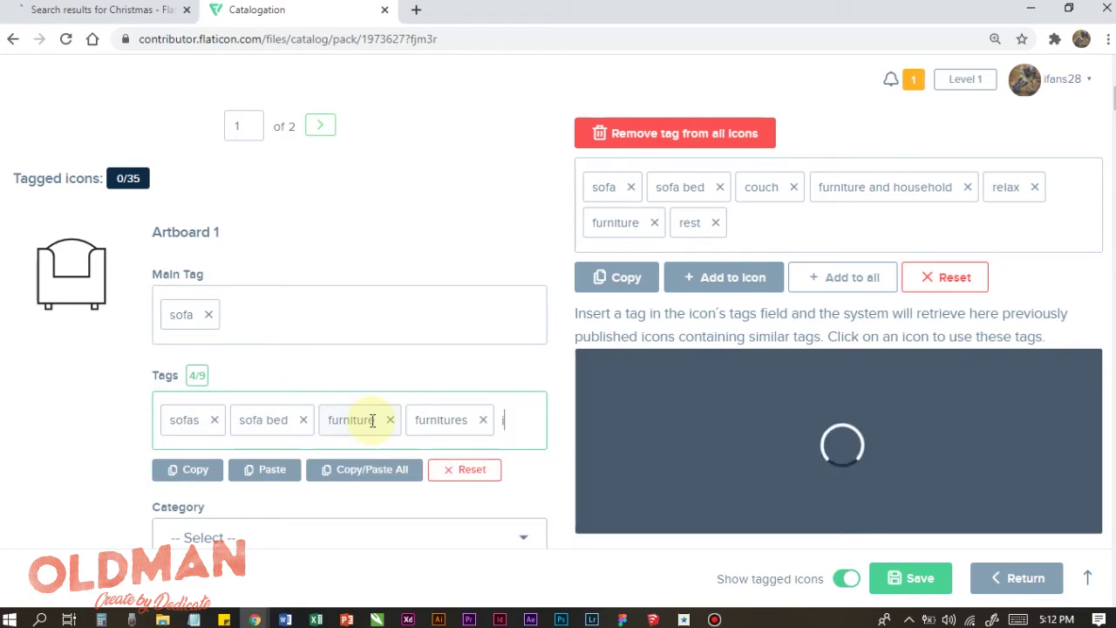
pyautogui.write('nter')
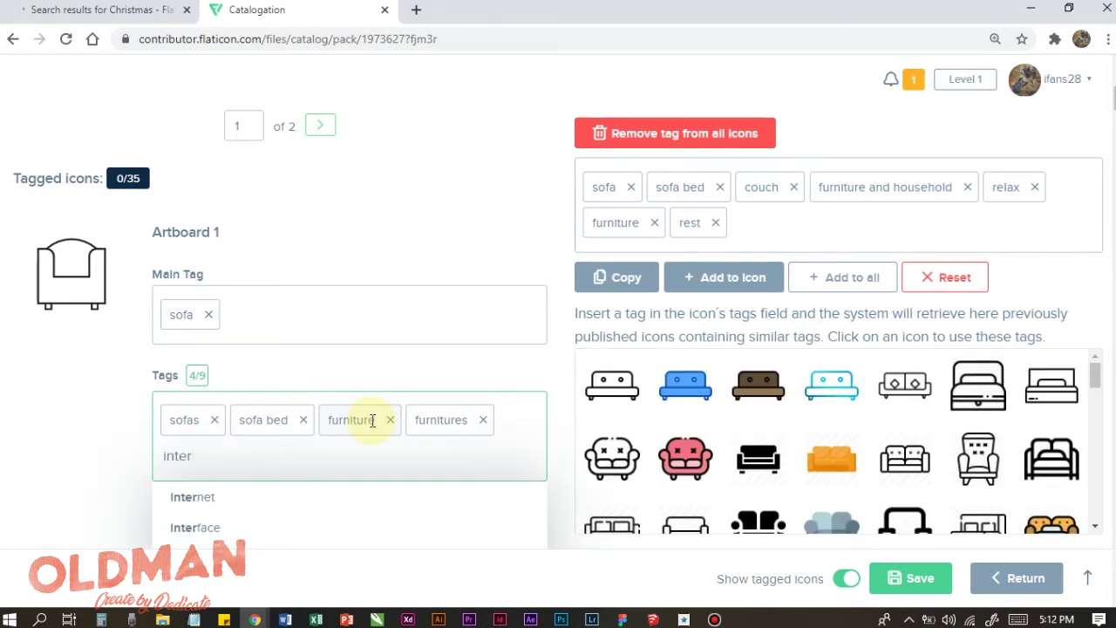
pyautogui.scroll(-2, 288, 475)
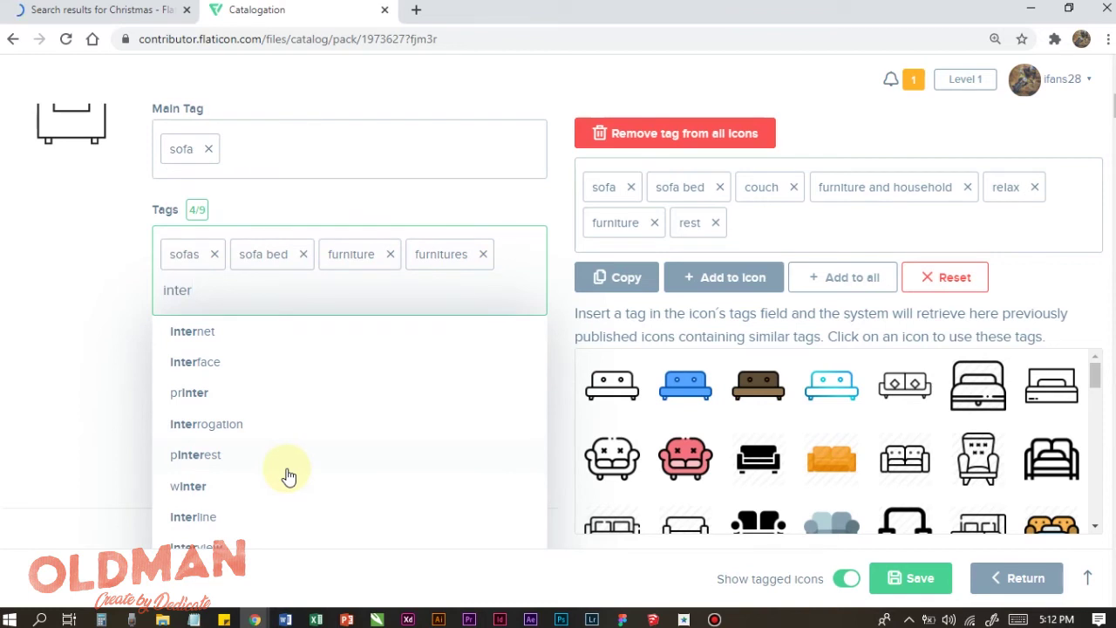
pyautogui.scroll(-2, 289, 475)
pyautogui.scroll(4, 292, 464)
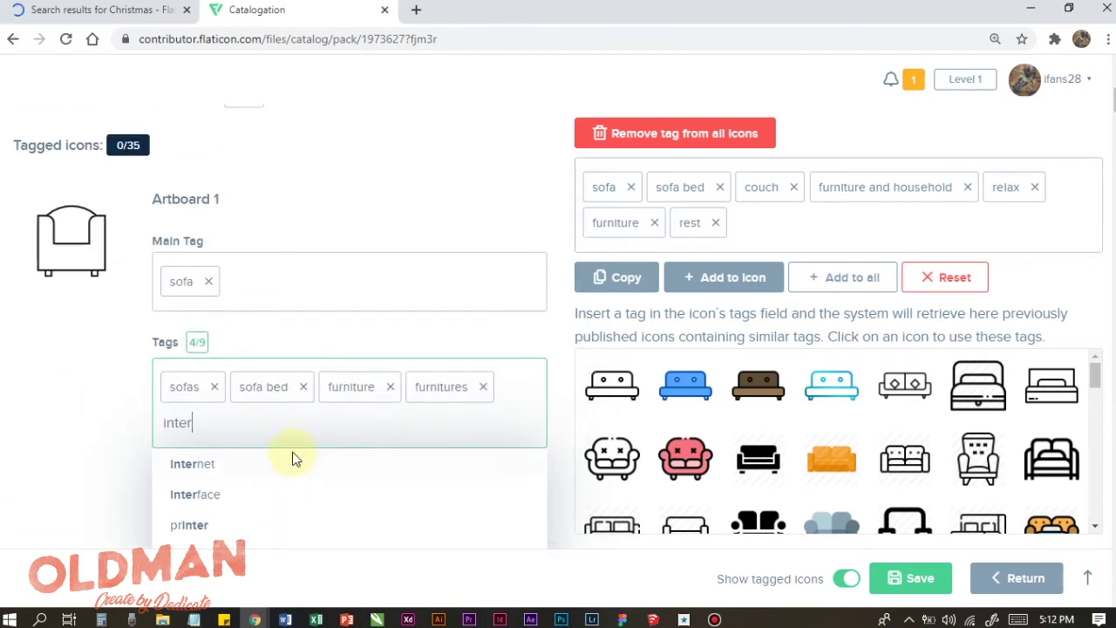
pyautogui.scroll(1, 314, 401)
pyautogui.write('ior')
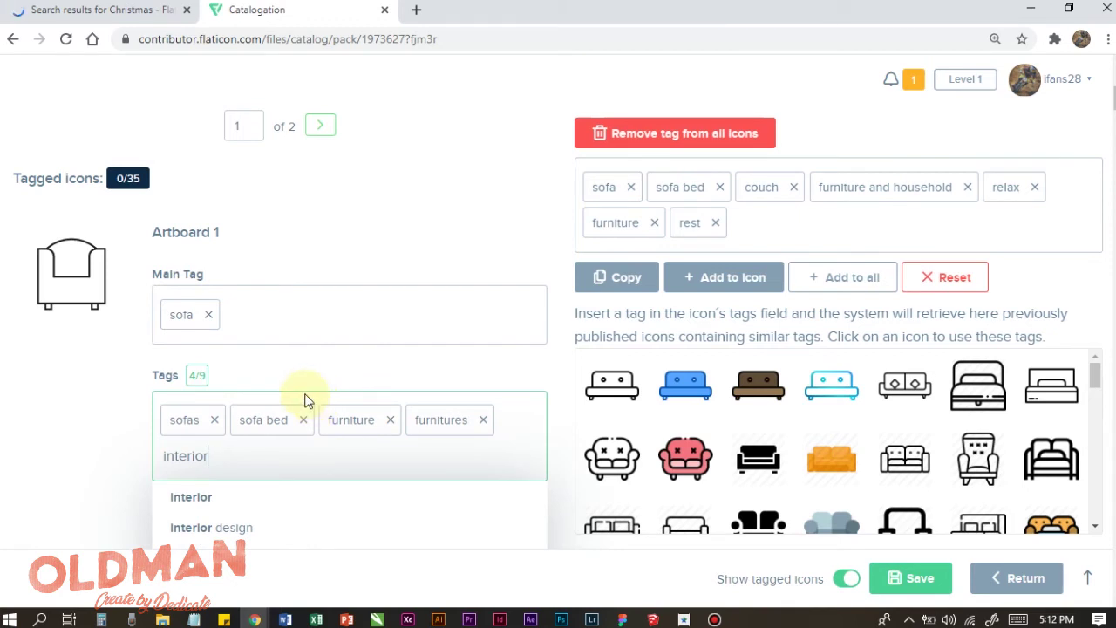
pyautogui.scroll(-2, 306, 400)
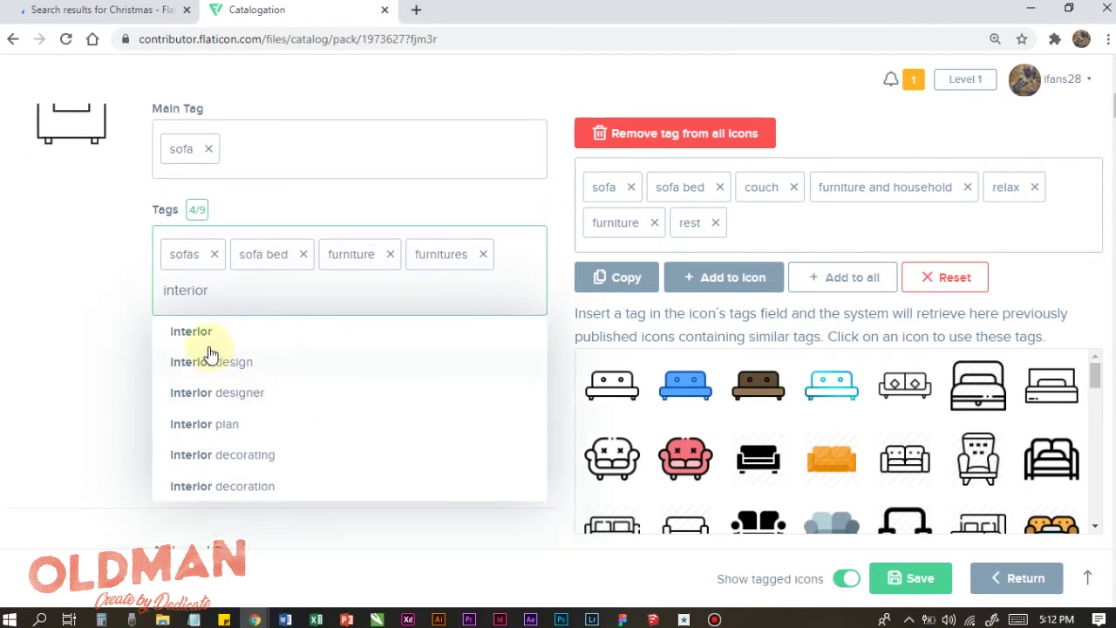
pyautogui.click(200, 332)
pyautogui.click(290, 301)
pyautogui.write('home')
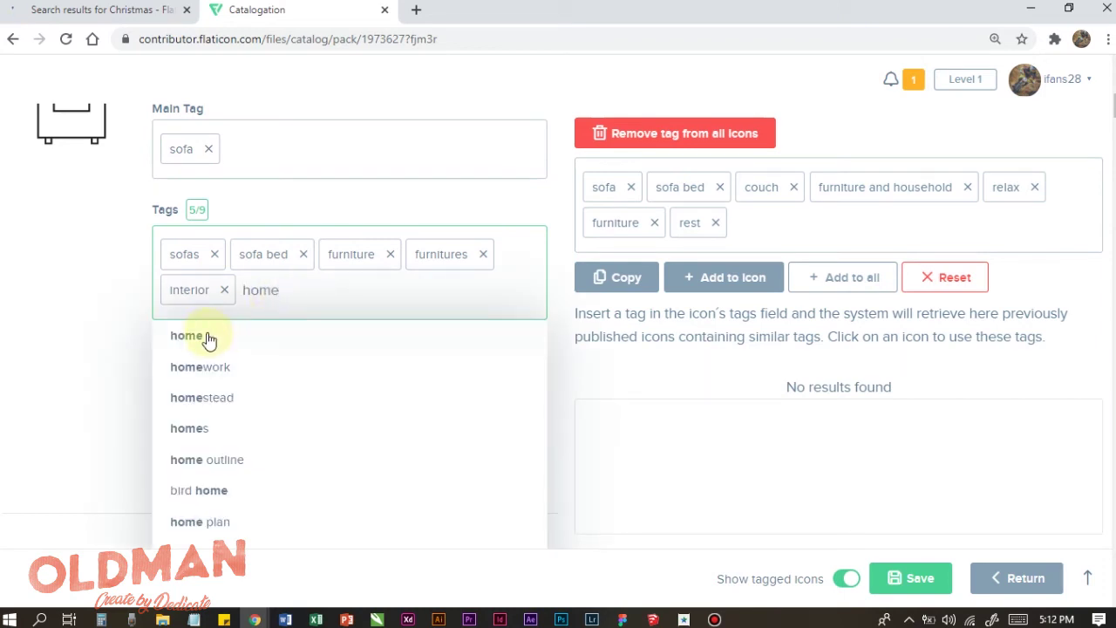
pyautogui.click(209, 341)
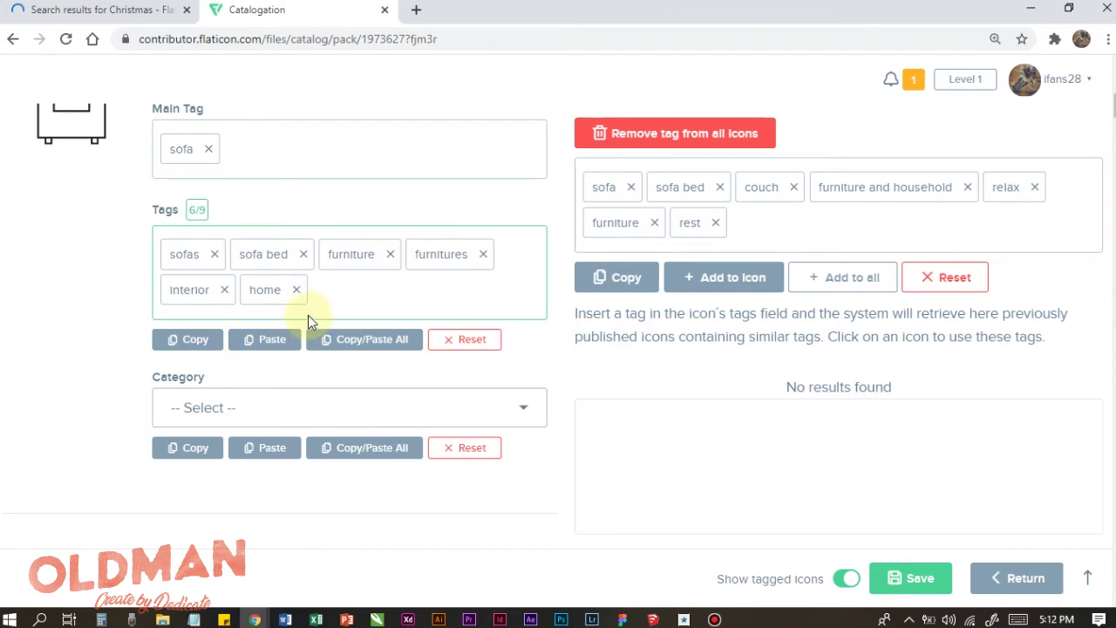
# Step: Set the Artboard 1 icon's category to "furniture and household"
pyautogui.scroll(-1, 310, 312)
pyautogui.click(329, 322)
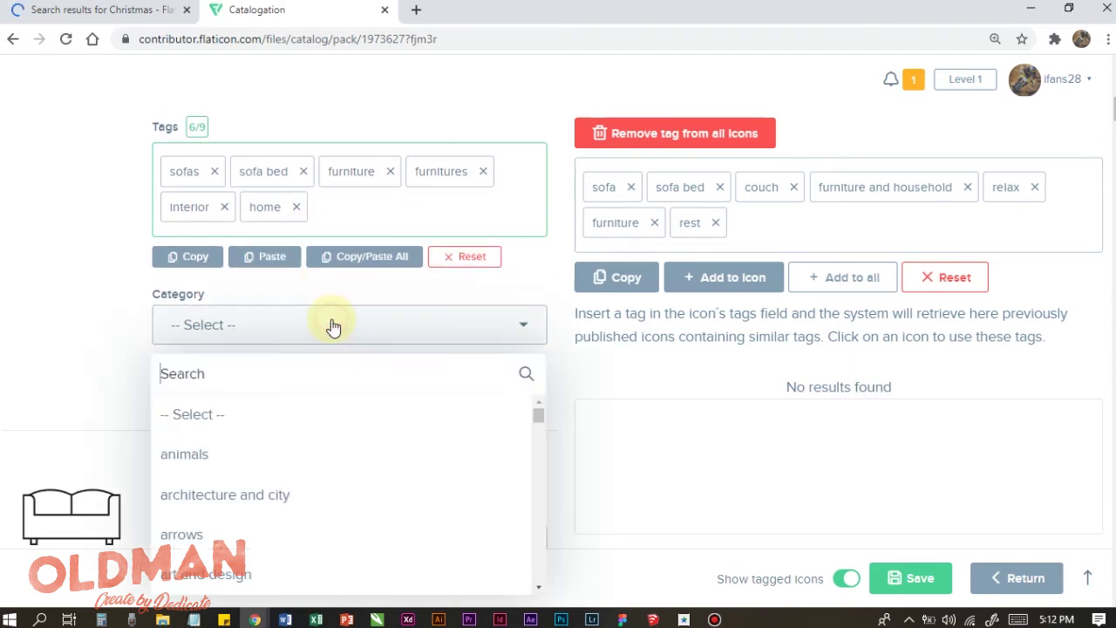
pyautogui.scroll(-1, 291, 445)
pyautogui.scroll(-6, 290, 445)
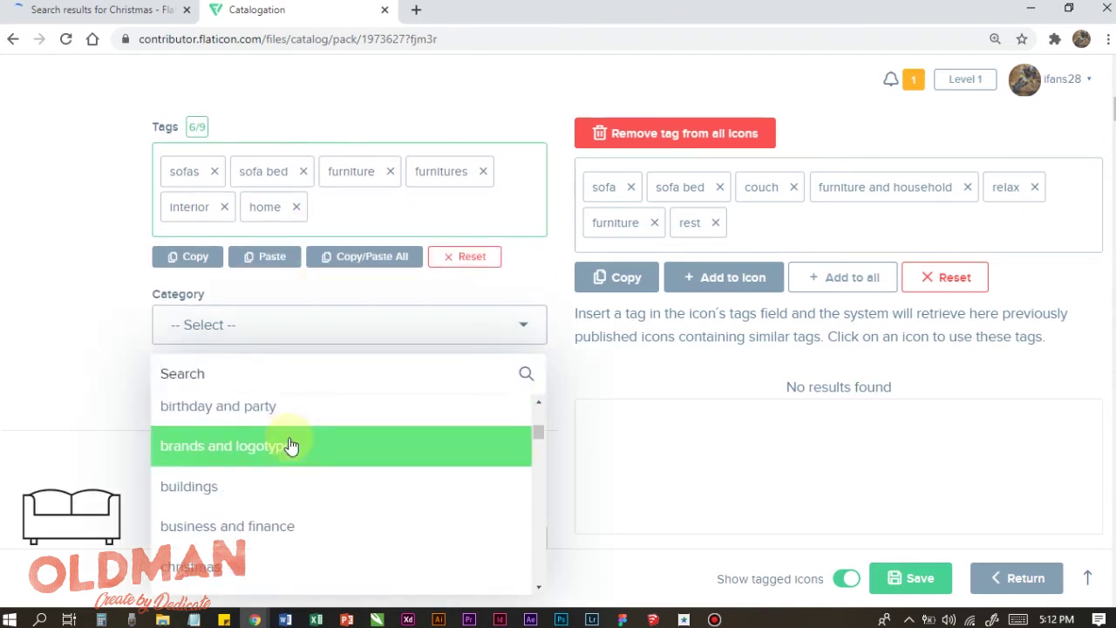
pyautogui.scroll(-7, 291, 445)
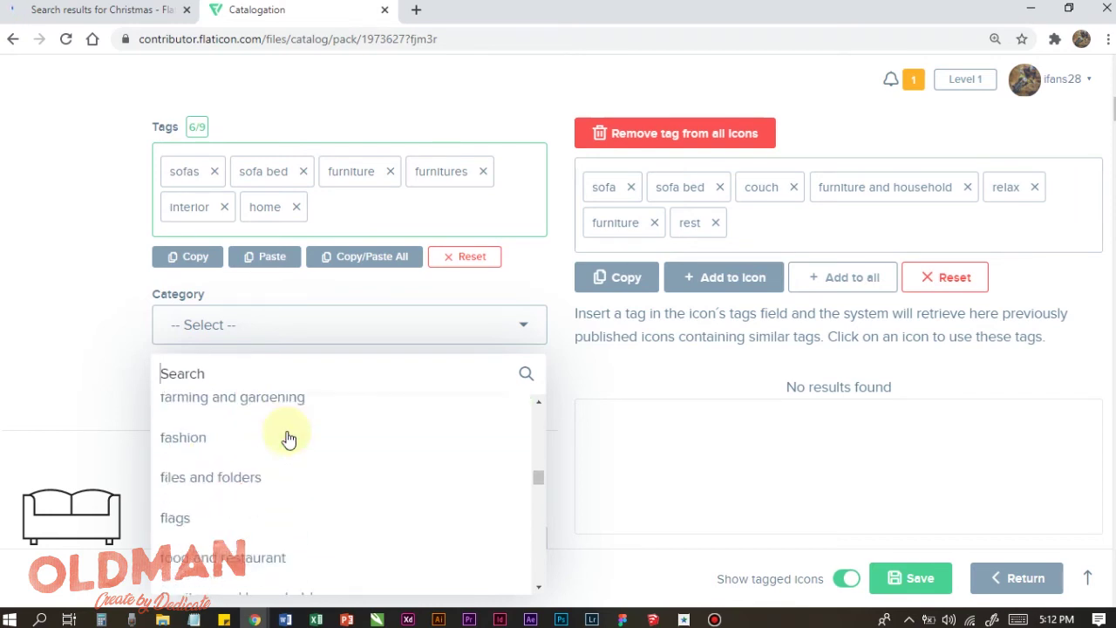
pyautogui.scroll(2, 289, 438)
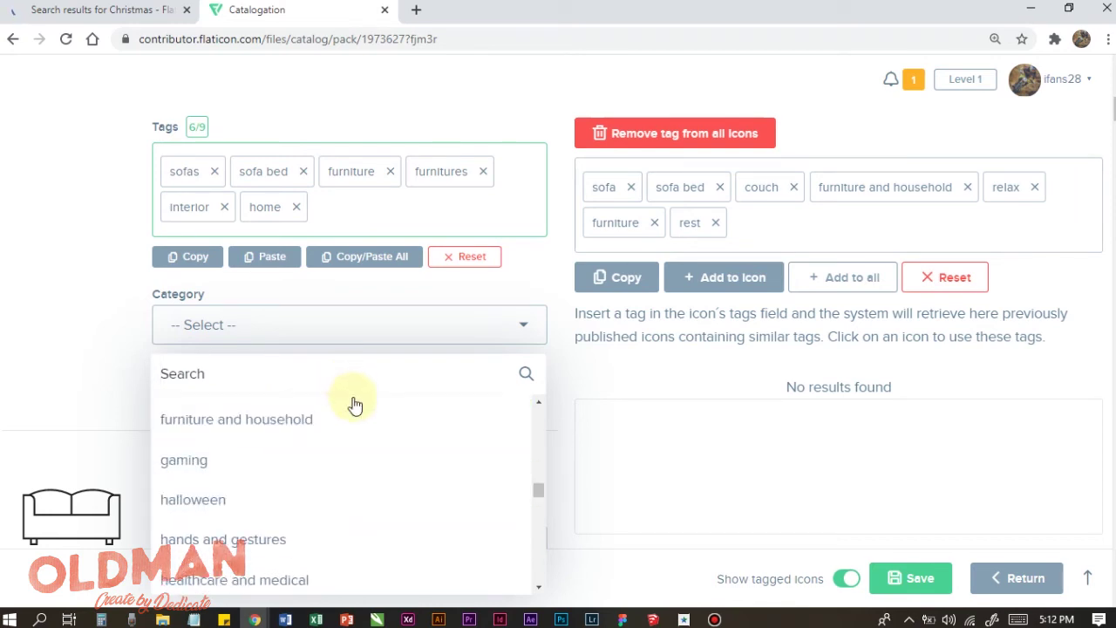
pyautogui.click(307, 423)
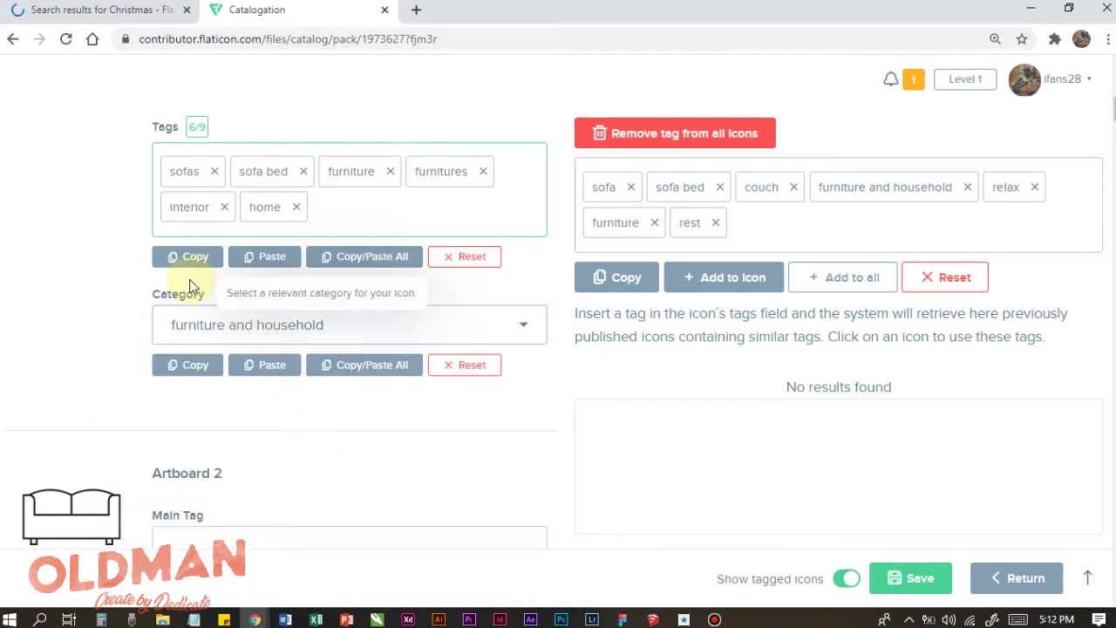
# Step: Save the tags and category of Artboard 1 and return to the interior furniture pack's submission page
pyautogui.scroll(4, 304, 326)
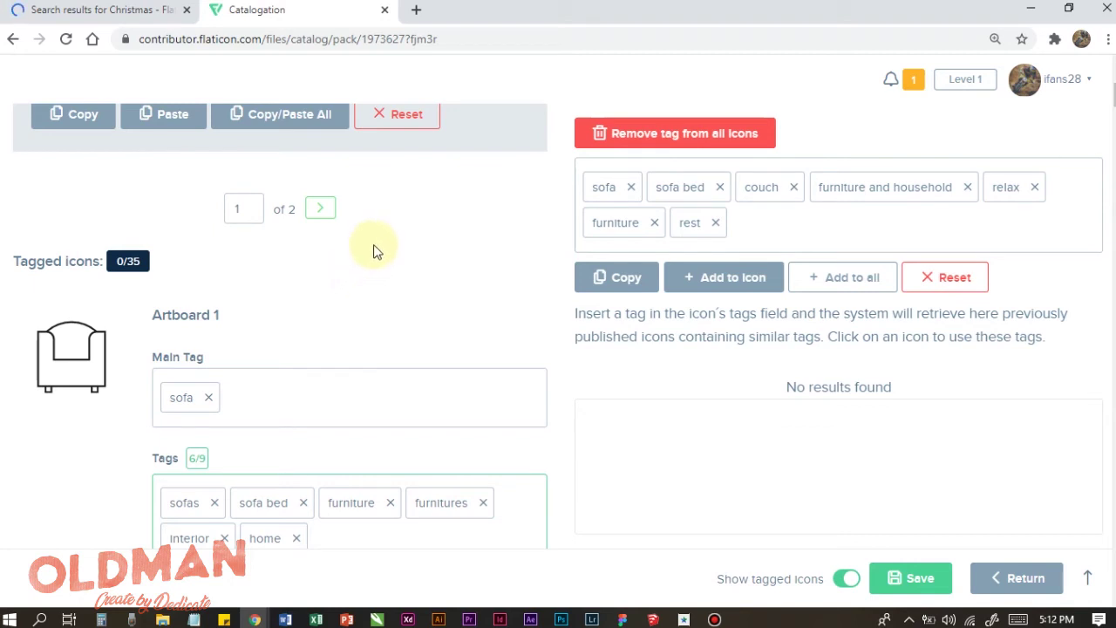
pyautogui.scroll(-1, 378, 229)
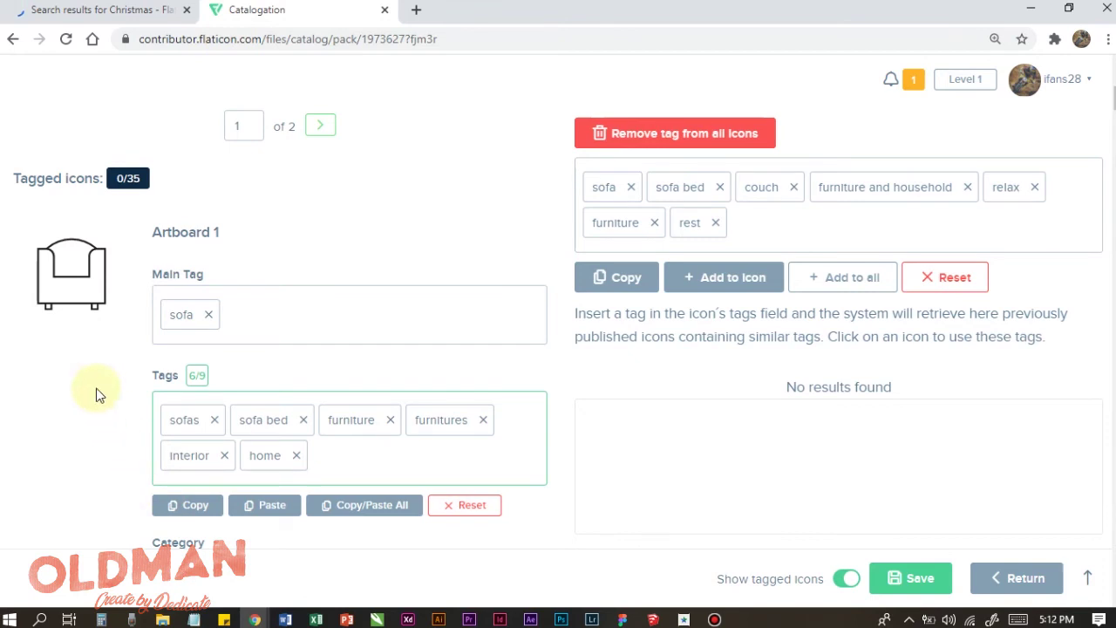
pyautogui.click(595, 278)
pyautogui.click(911, 580)
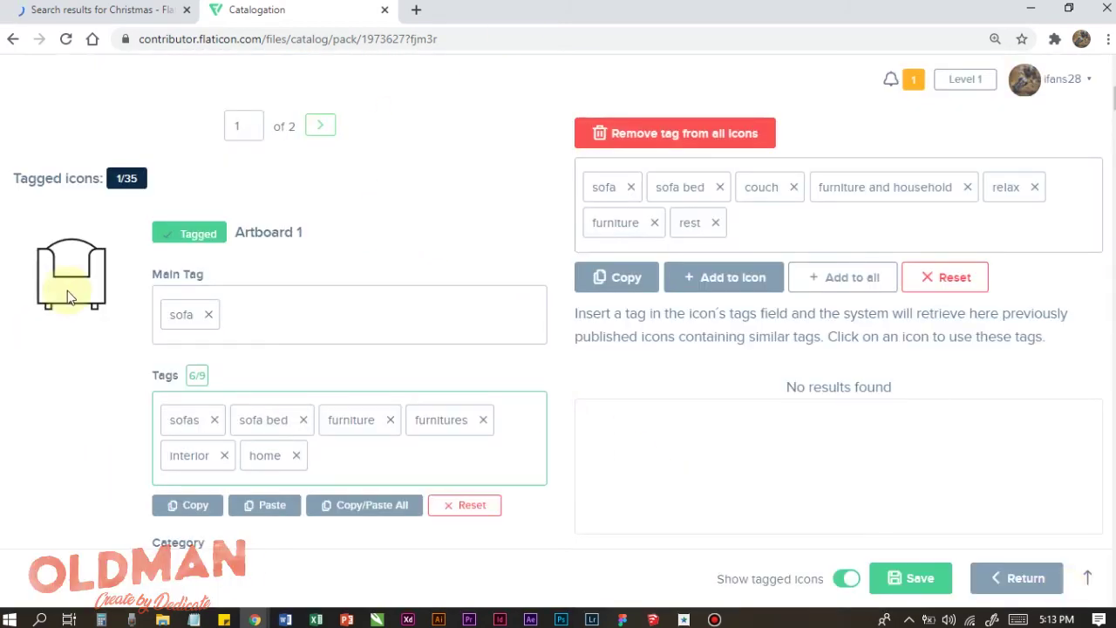
pyautogui.click(1026, 581)
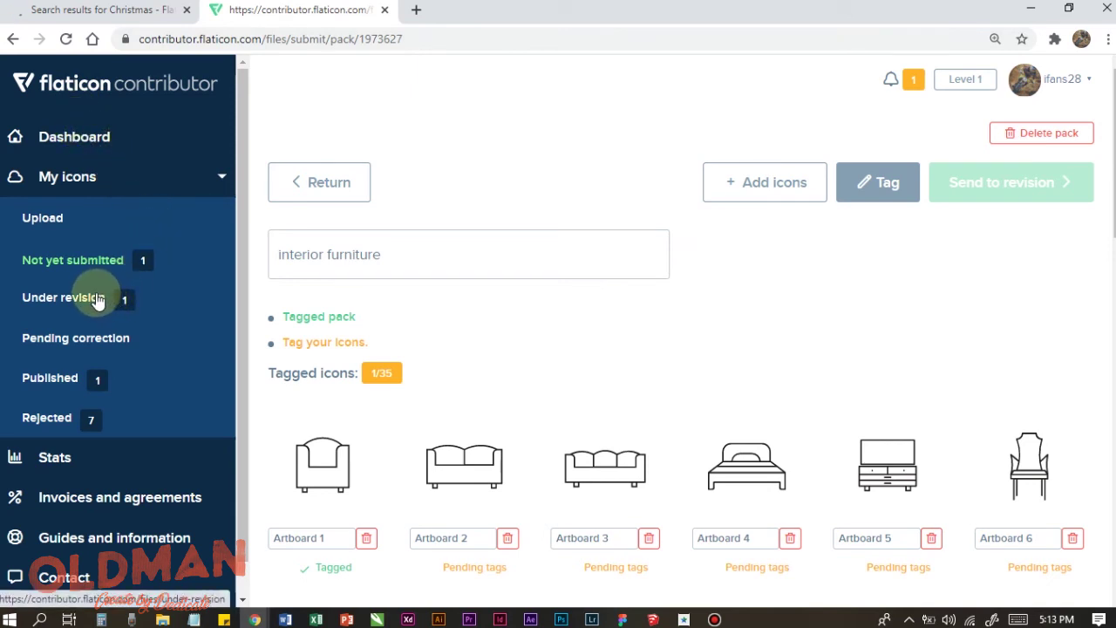
# Step: Review the packs under revision, published and rejected, and open the page for uploading a pack
pyautogui.click(97, 299)
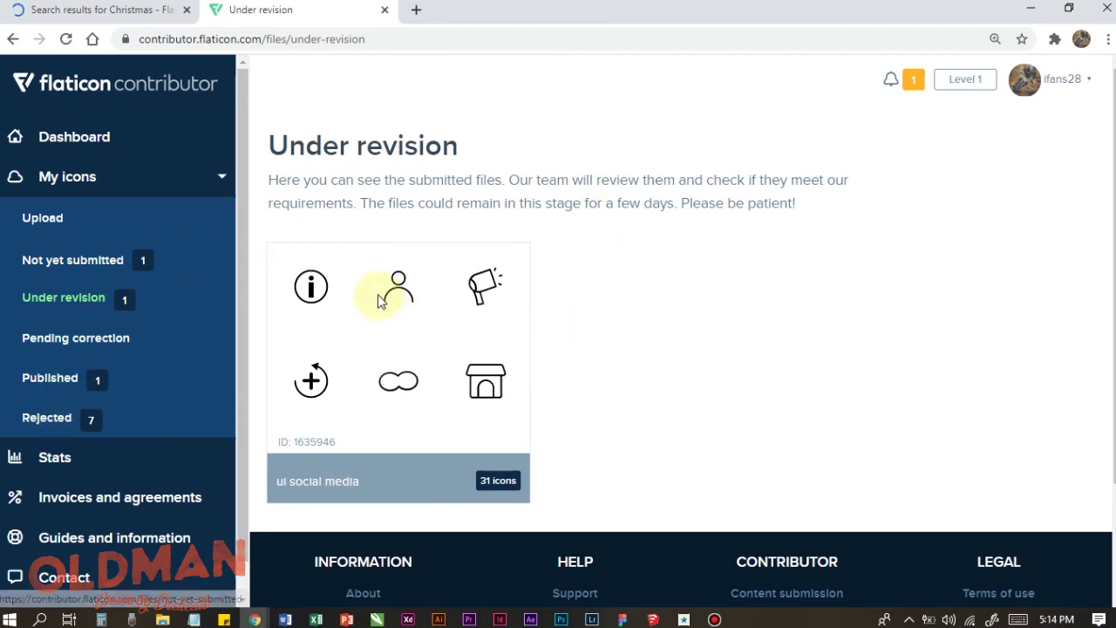
pyautogui.click(42, 379)
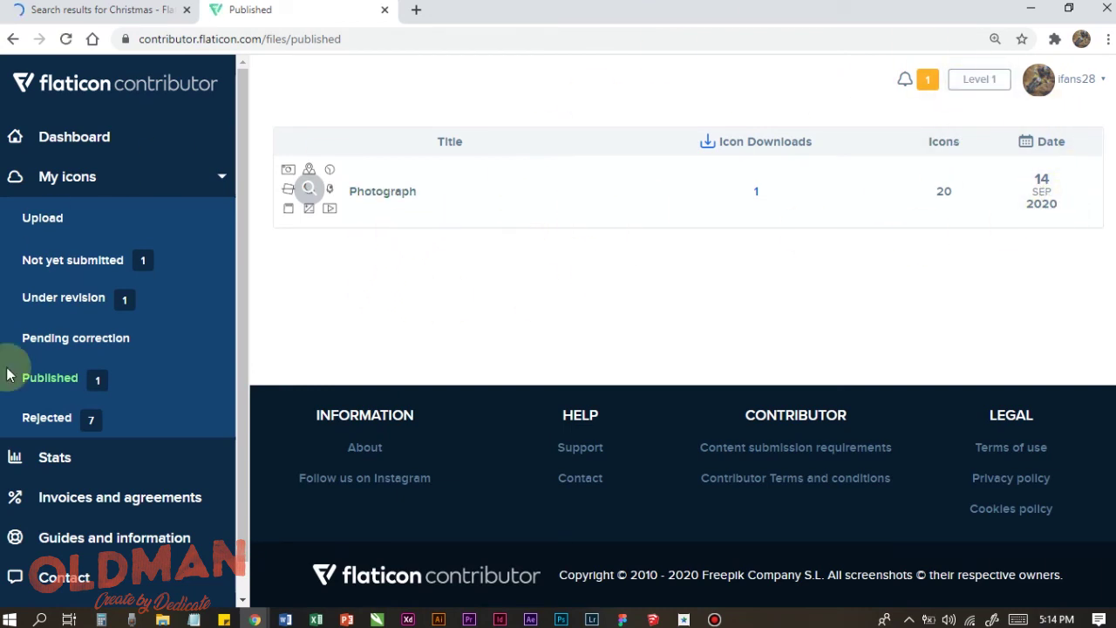
pyautogui.click(42, 420)
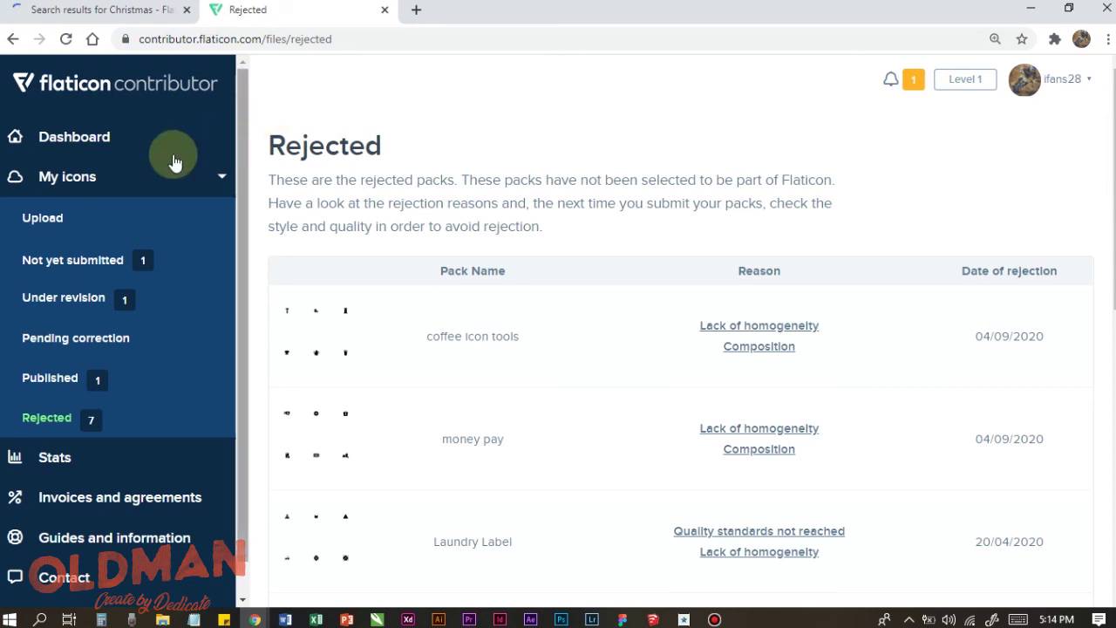
pyautogui.click(48, 220)
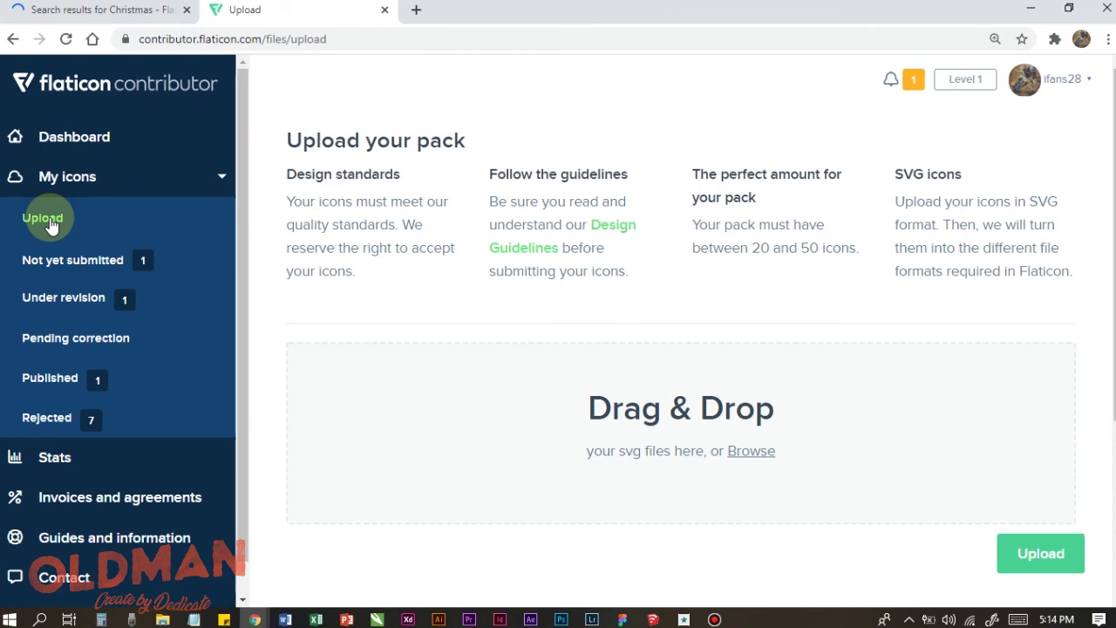